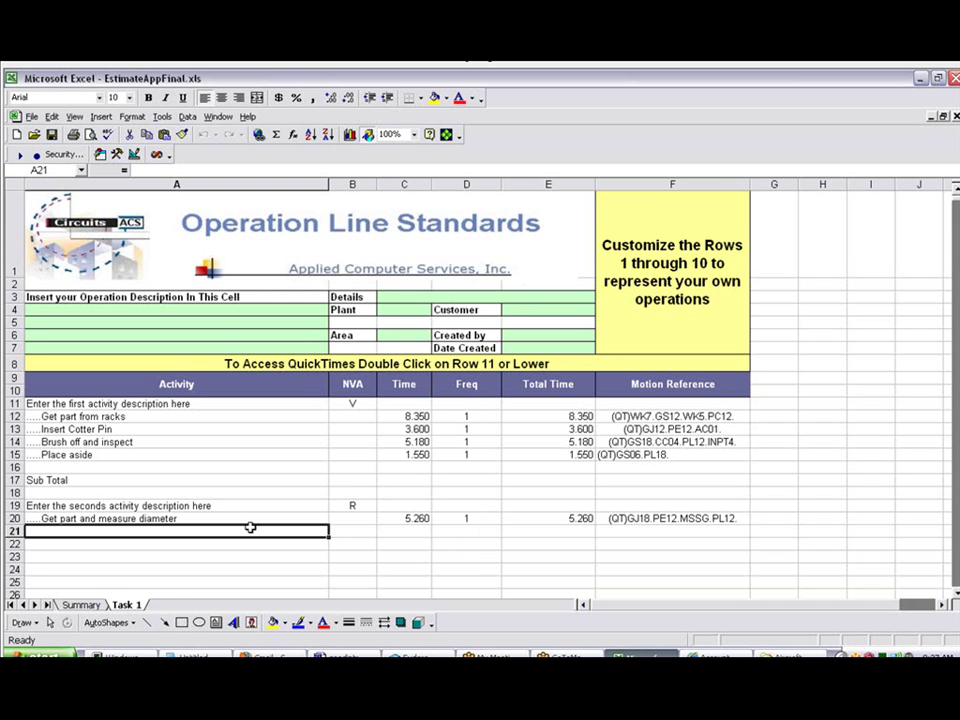
- On the Summary sheet, unhide rows 1:7 to show the setup settings such as check column H
{"action": "left_click", "coordinate": [88, 606]}
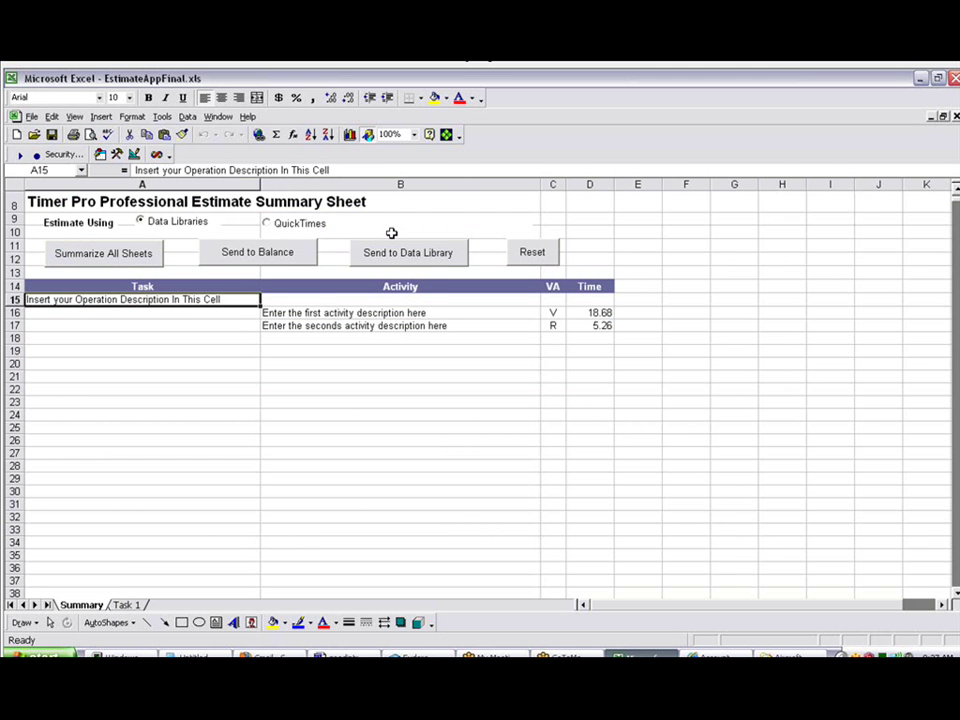
{"action": "key", "text": "ctrl+g"}
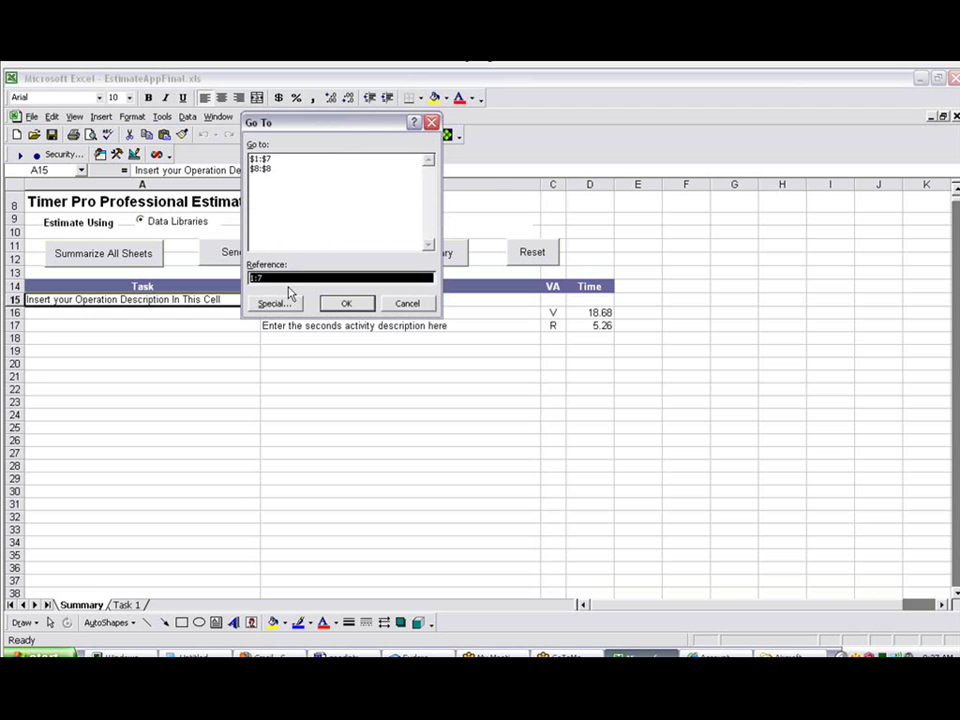
{"action": "left_click", "coordinate": [341, 304]}
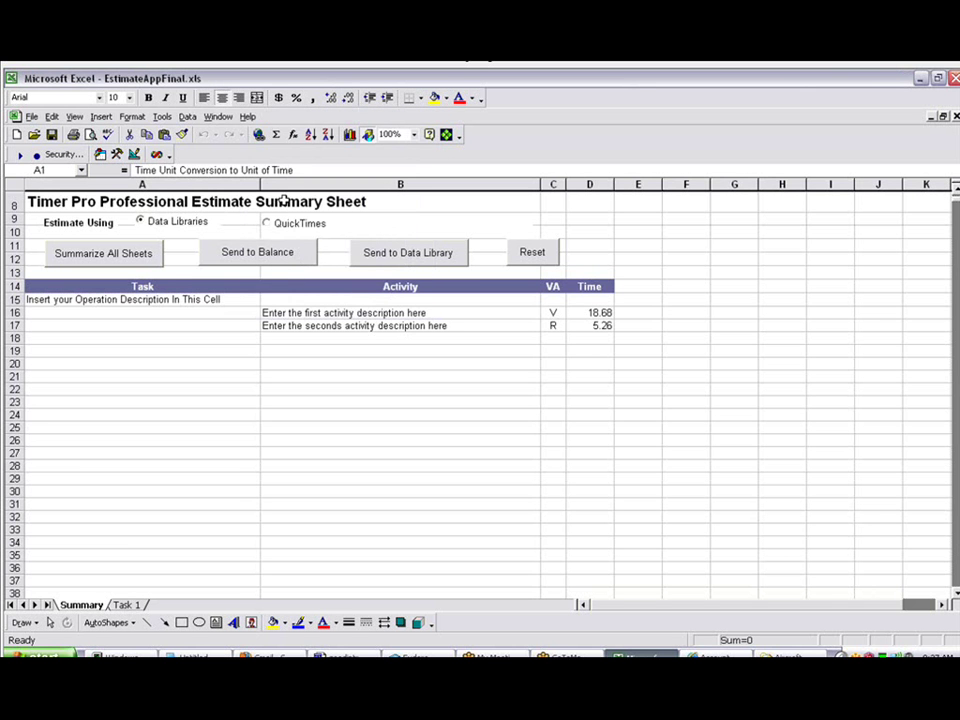
{"action": "left_click", "coordinate": [134, 117]}
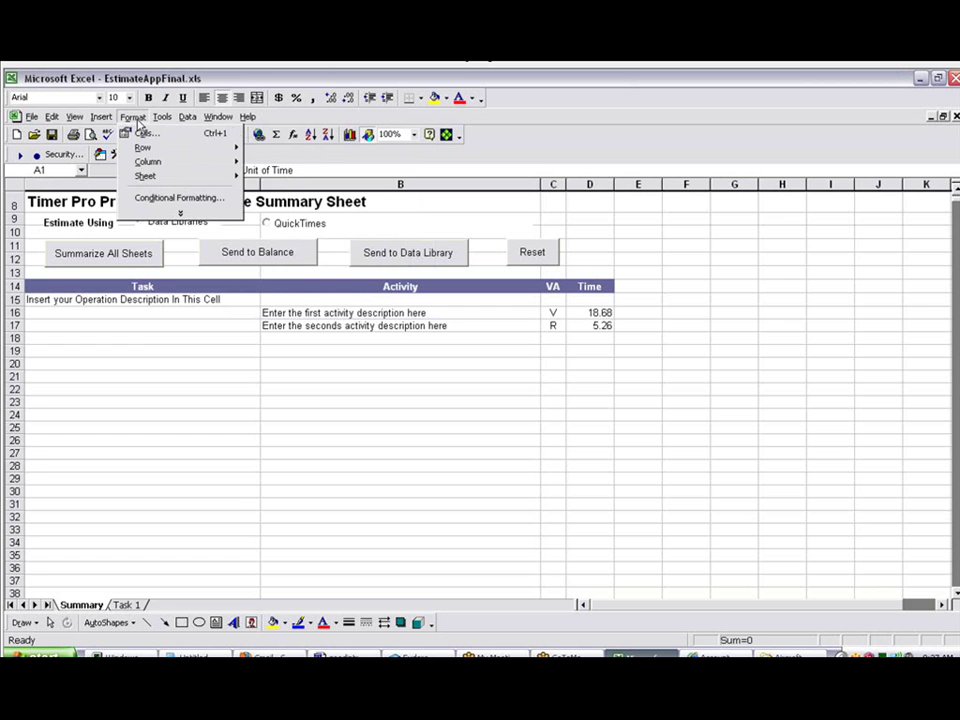
{"action": "mouse_move", "coordinate": [150, 147]}
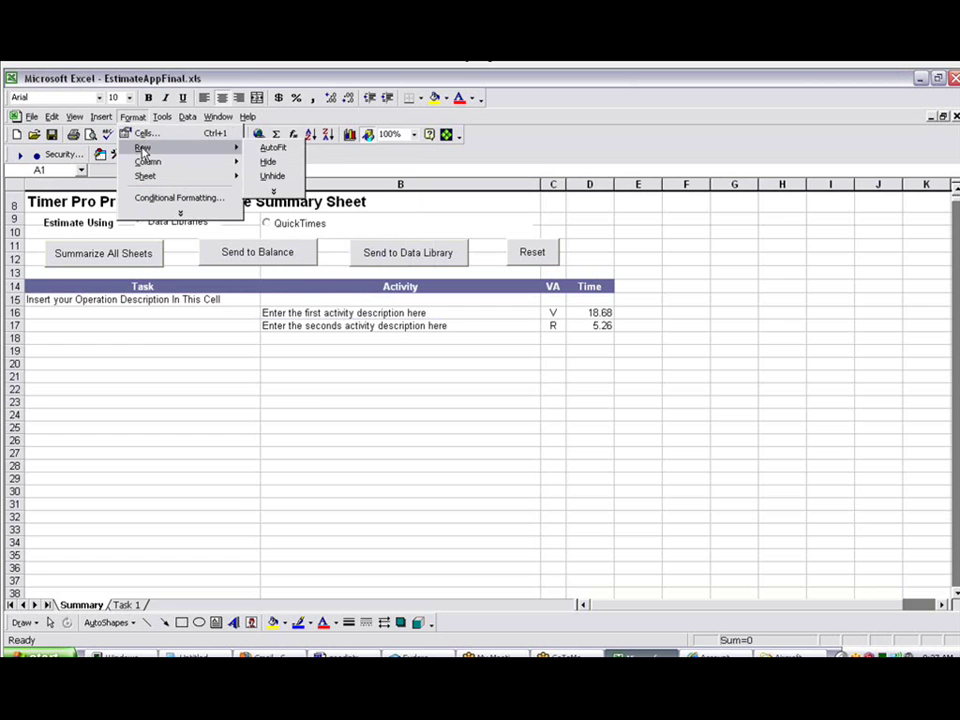
{"action": "left_click", "coordinate": [272, 176]}
{"action": "mouse_move", "coordinate": [233, 272]}
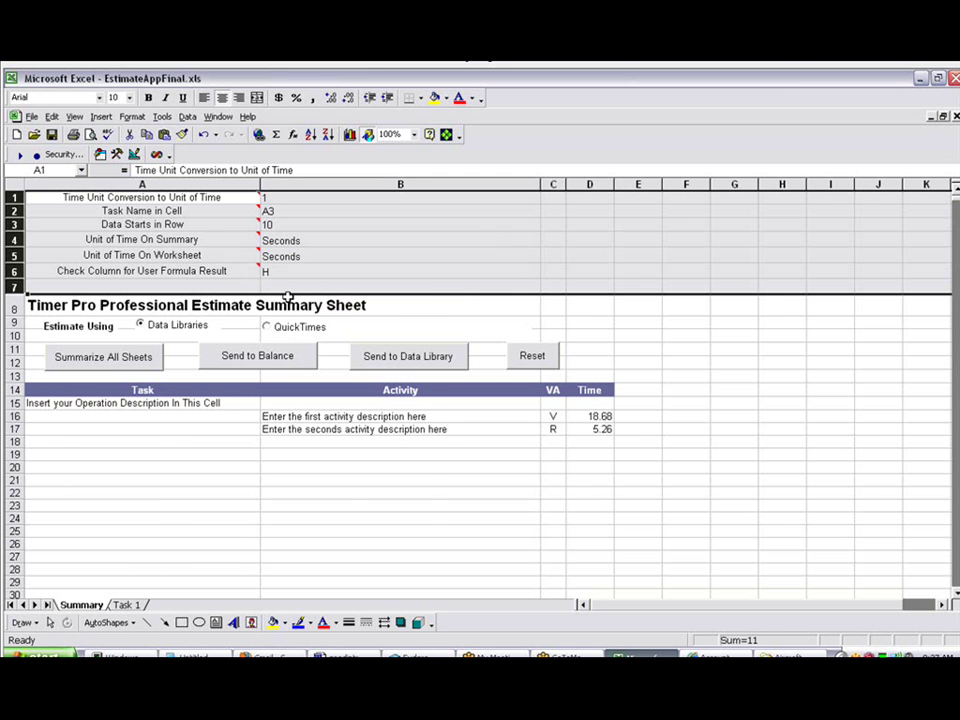
- On the Task 1 sheet, label I21 'Connectors'
{"action": "left_click", "coordinate": [126, 605]}
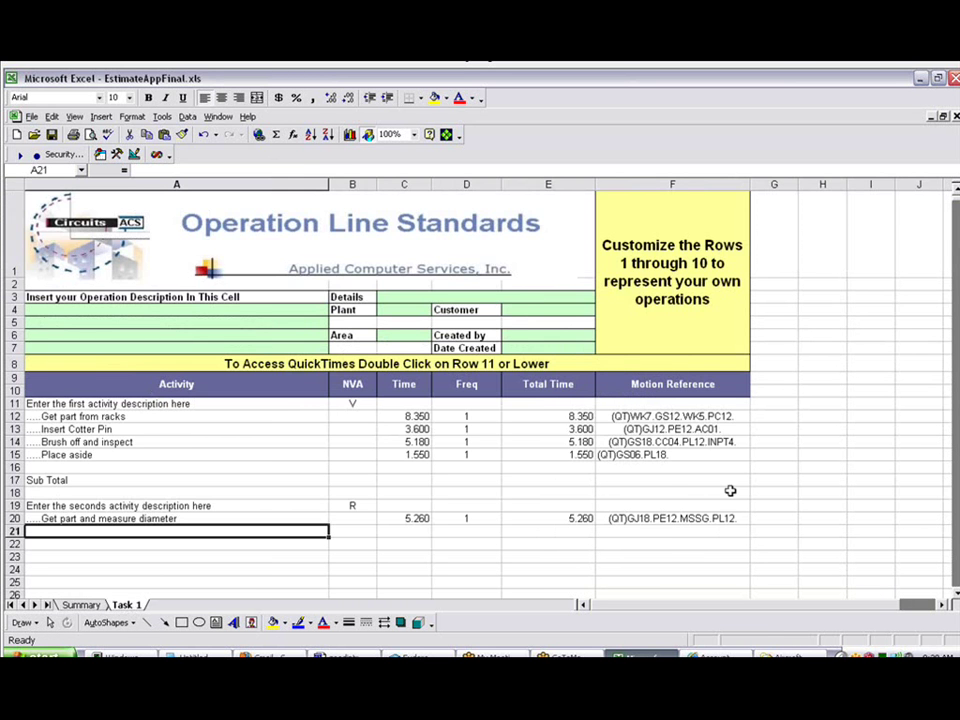
{"action": "left_click", "coordinate": [940, 606]}
{"action": "left_click", "coordinate": [511, 533]}
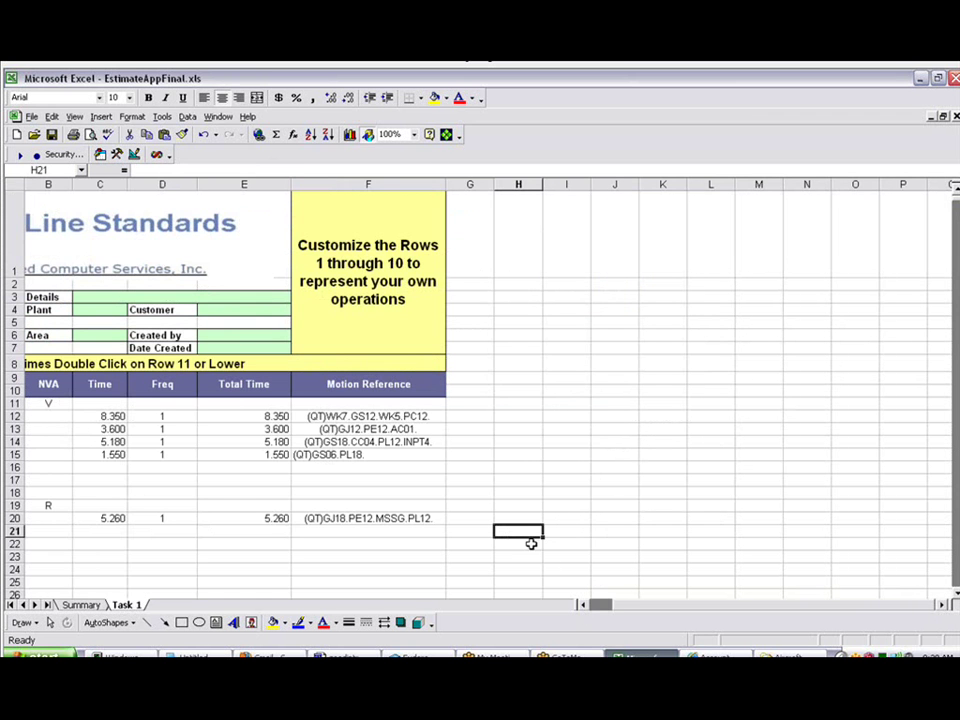
{"action": "left_click", "coordinate": [566, 531]}
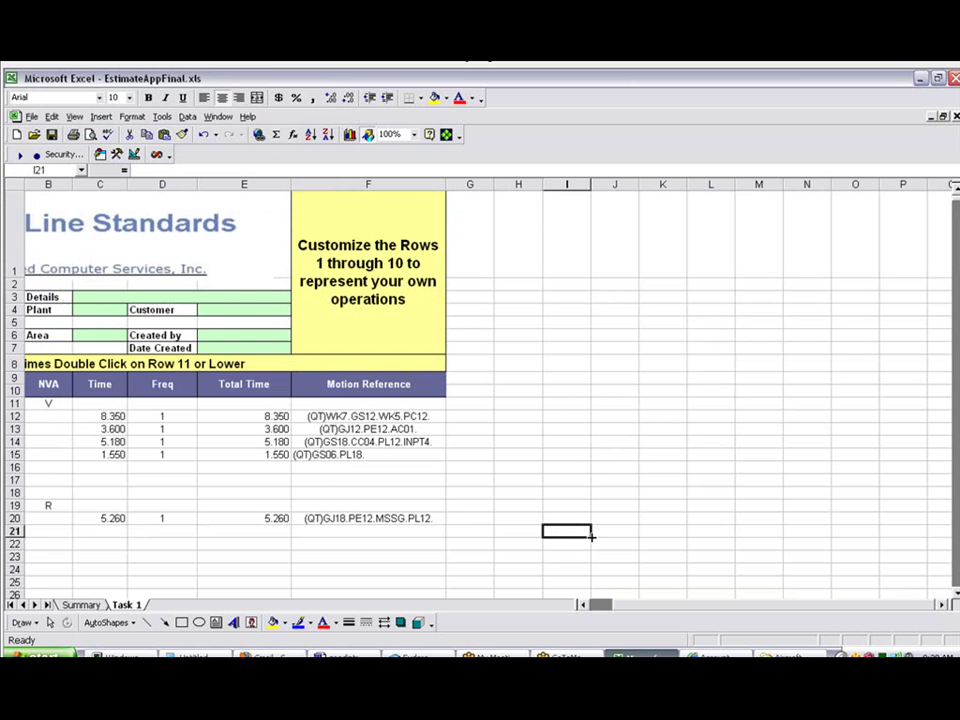
{"action": "type", "text": "Co"}
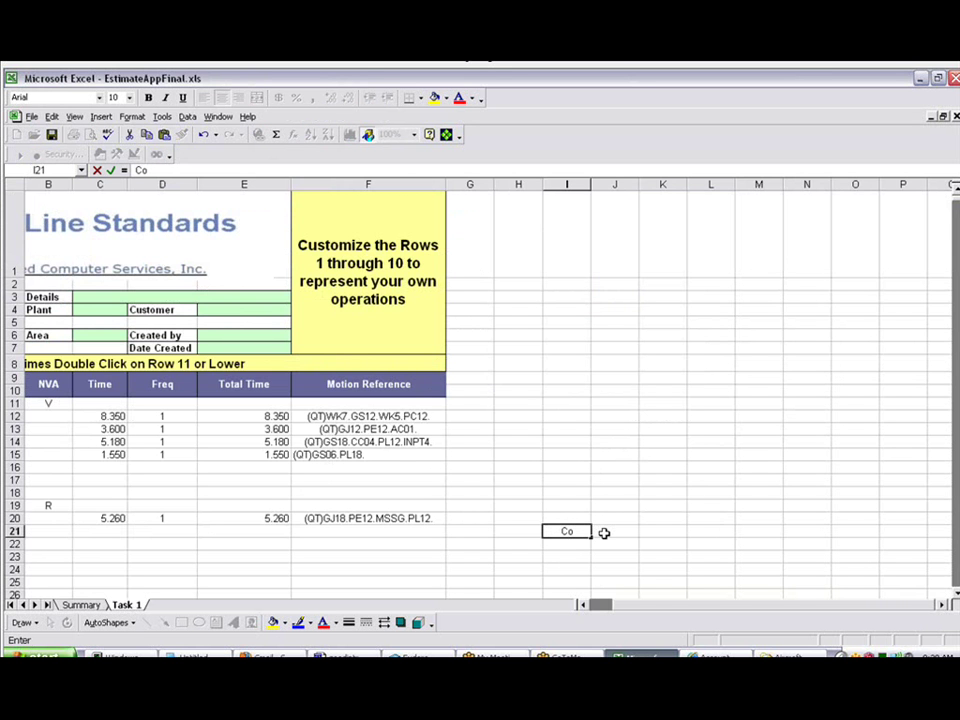
{"action": "type", "text": "nnectors"}
{"action": "key", "text": "Tab"}
{"action": "key", "text": "Tab"}
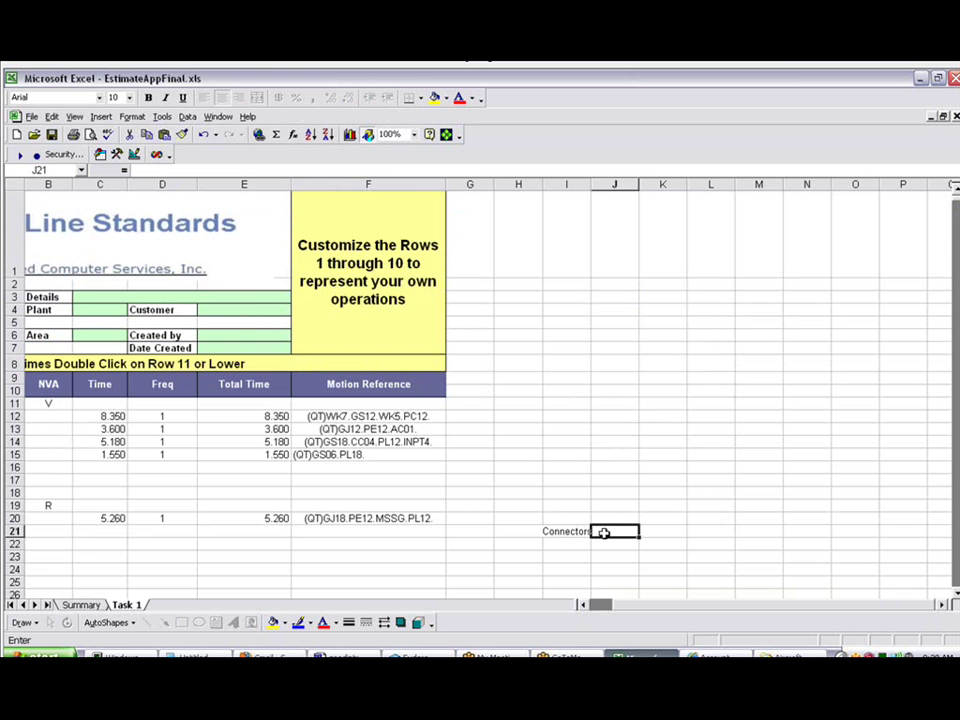
- Enter 'Capacitors' in K21, correcting the misspelled 'Capacitoes'
{"action": "type", "text": "Cap"}
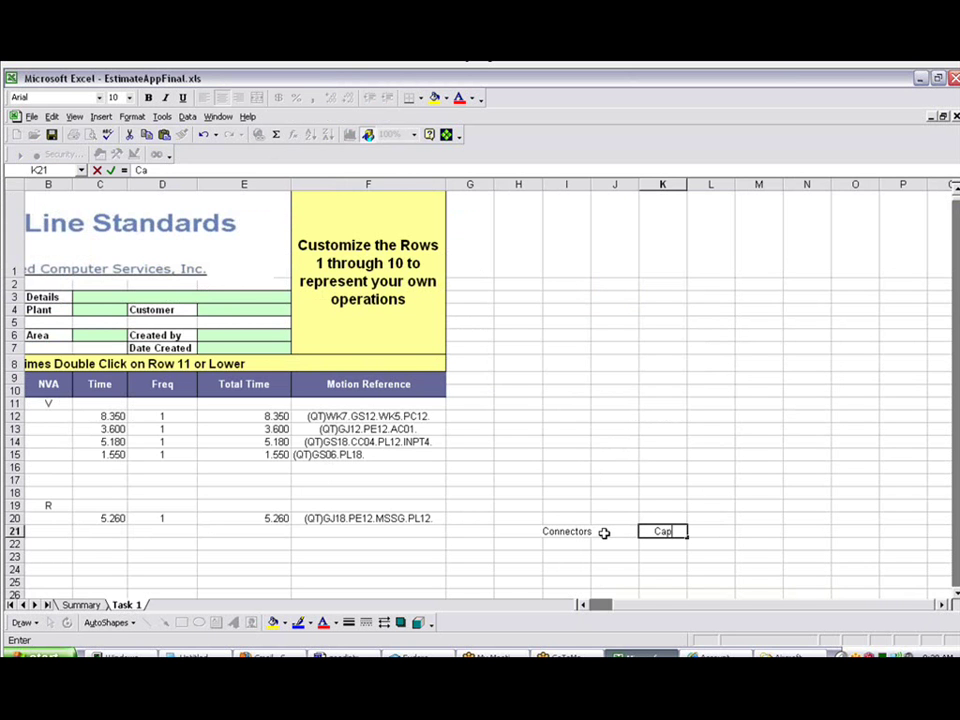
{"action": "type", "text": "acitoes"}
{"action": "key", "text": "Tab"}
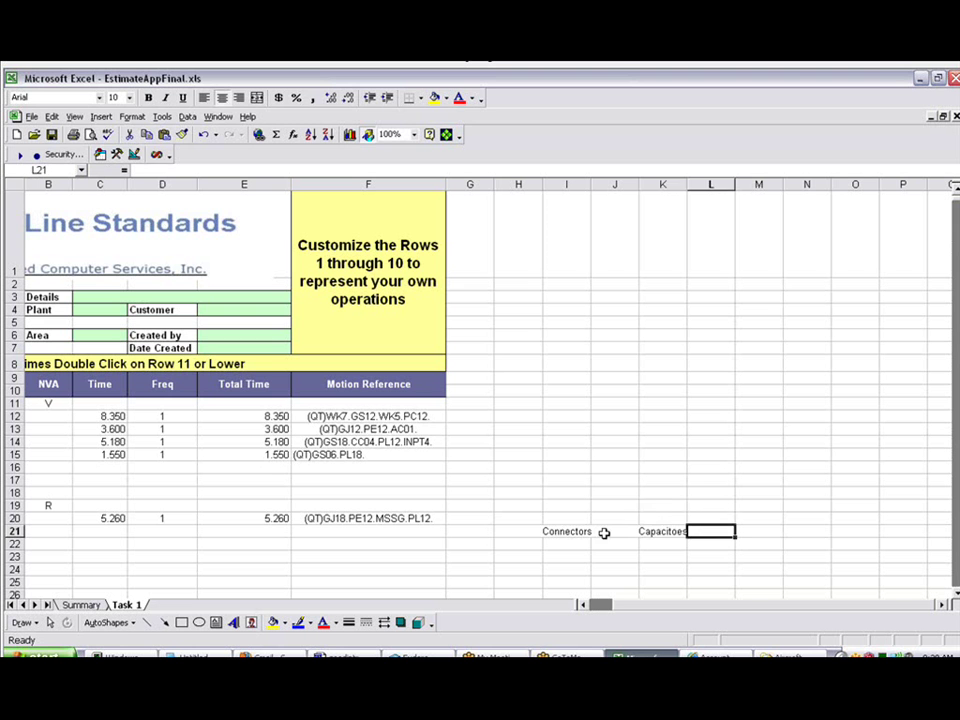
{"action": "key", "text": "shift+Tab"}
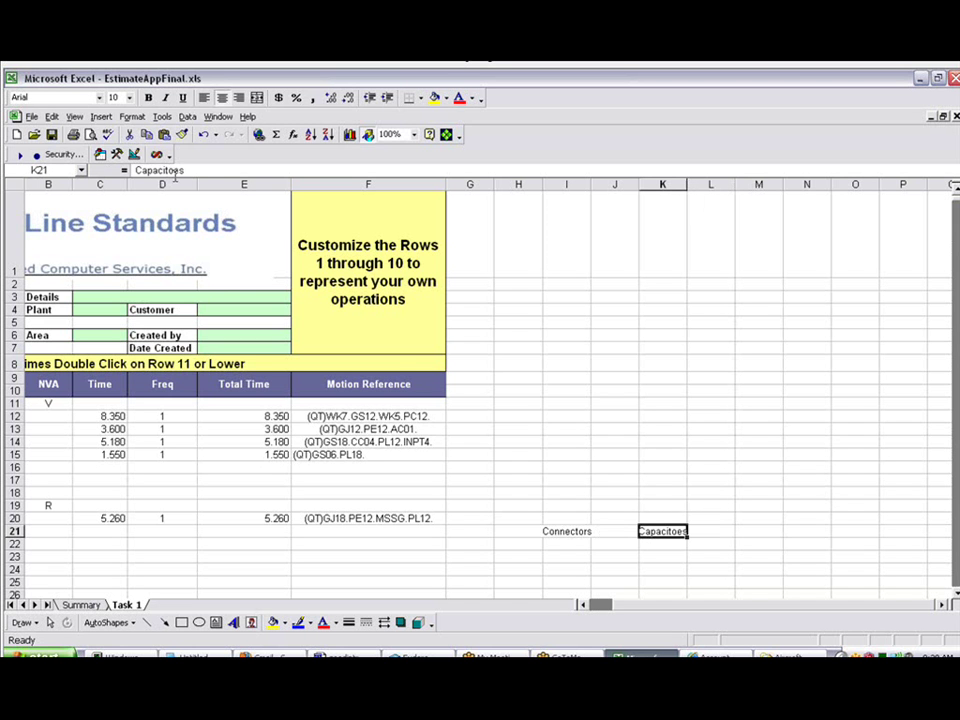
{"action": "key", "text": "F2"}
{"action": "key", "text": "Left"}
{"action": "key", "text": "BackSpace"}
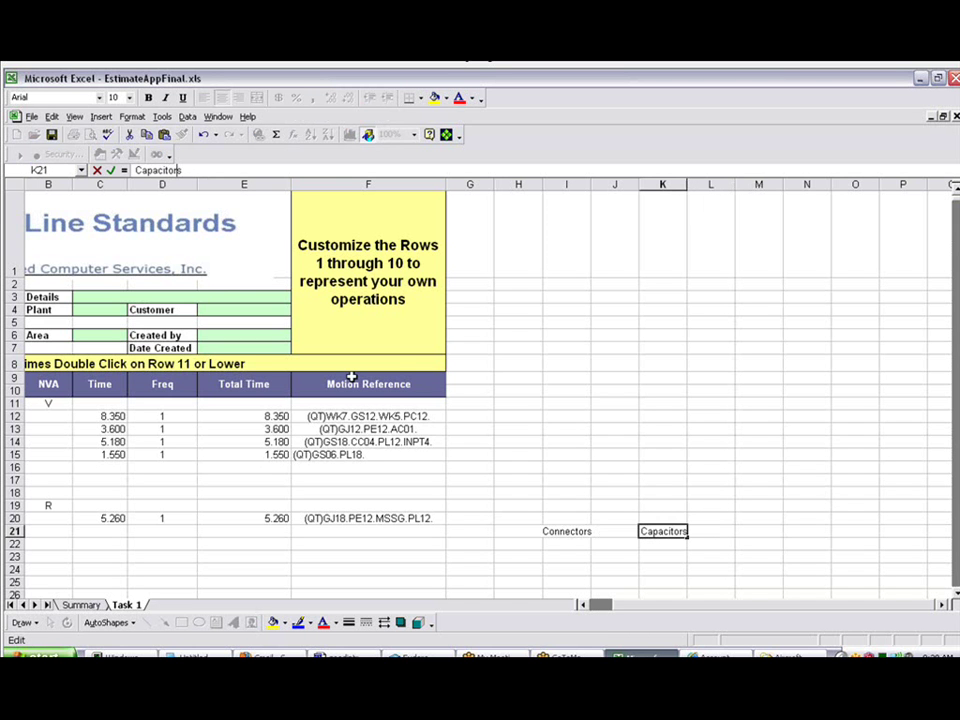
{"action": "type", "text": "r"}
{"action": "key", "text": "Return"}
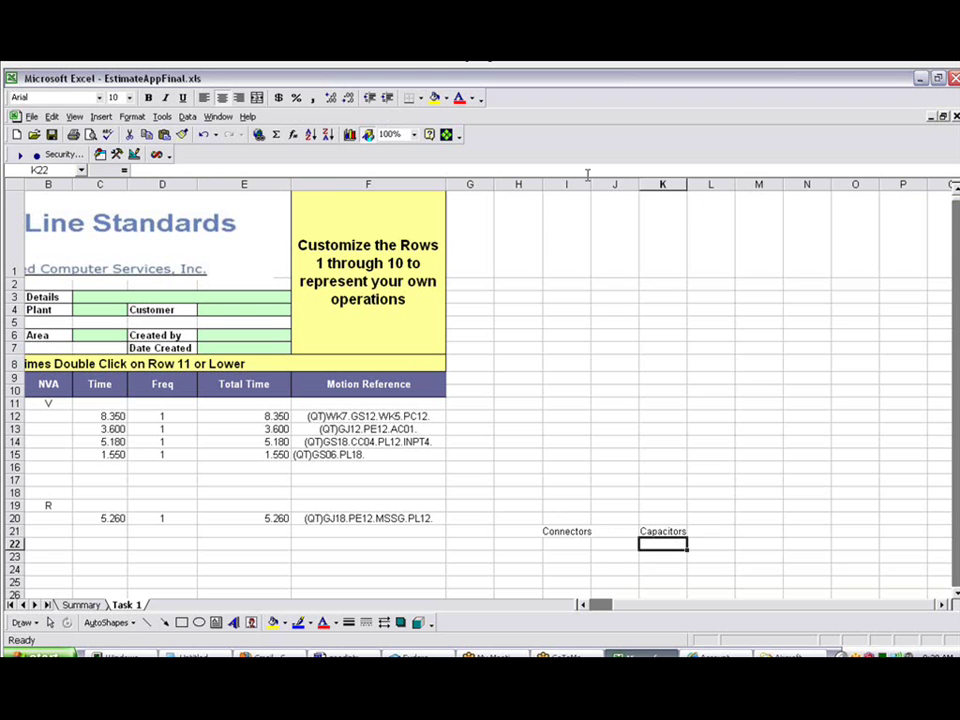
- Widen columns I and K to fit the Connectors and Capacitors labels
{"action": "left_click_drag", "start_coordinate": [590, 184], "coordinate": [612, 184]}
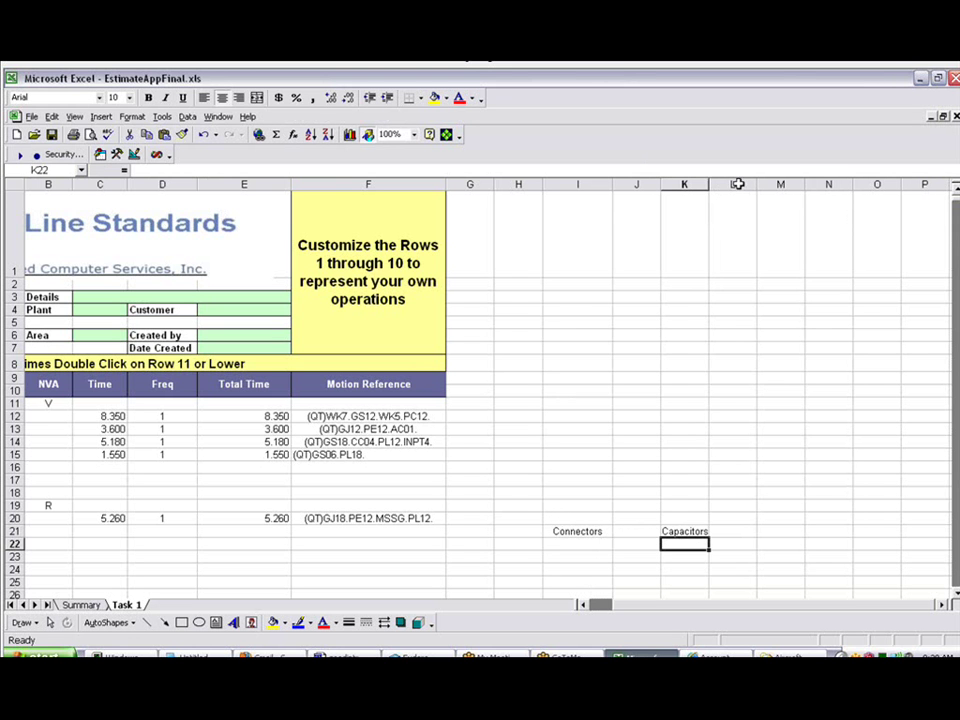
{"action": "left_click_drag", "start_coordinate": [709, 184], "coordinate": [783, 184]}
{"action": "left_click", "coordinate": [748, 530]}
{"action": "left_click", "coordinate": [511, 532]}
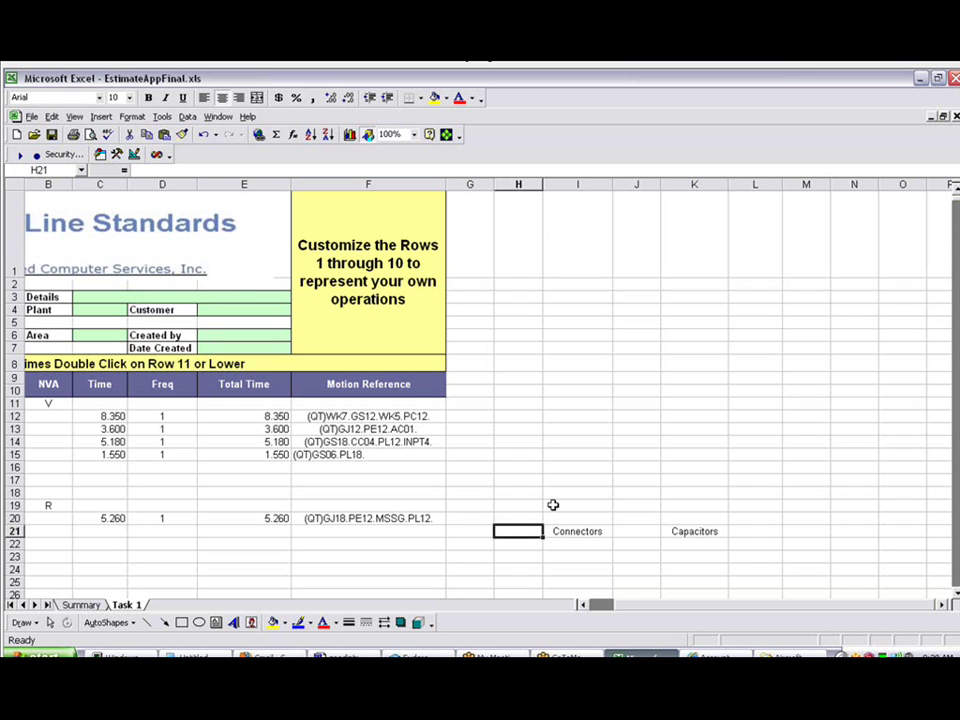
- Enter =(5.5*J21)+(7.2*L21) in H21, pointing to J21 and L21 with arrow keys
{"action": "type", "text": "="}
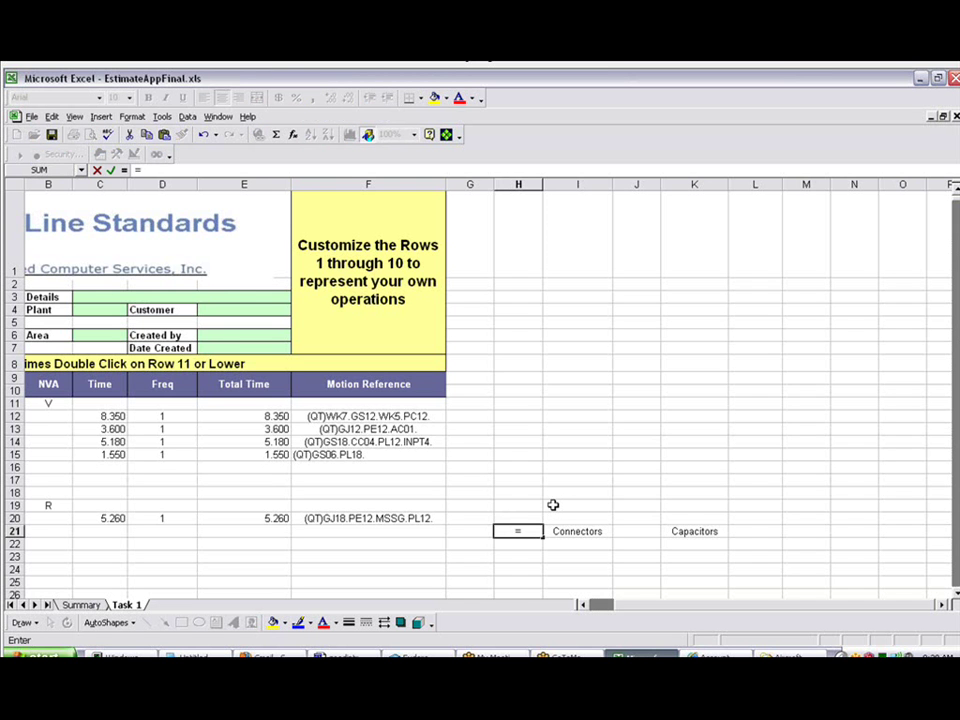
{"action": "type", "text": "(5.5*"}
{"action": "key", "text": "Right"}
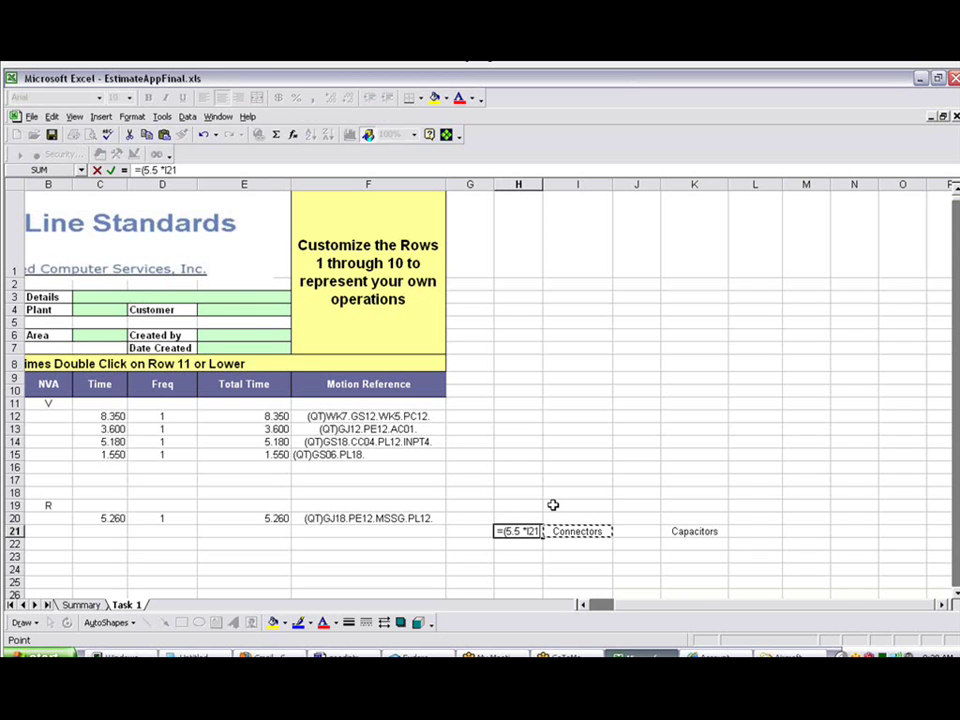
{"action": "key", "text": "Right"}
{"action": "type", "text": ")"}
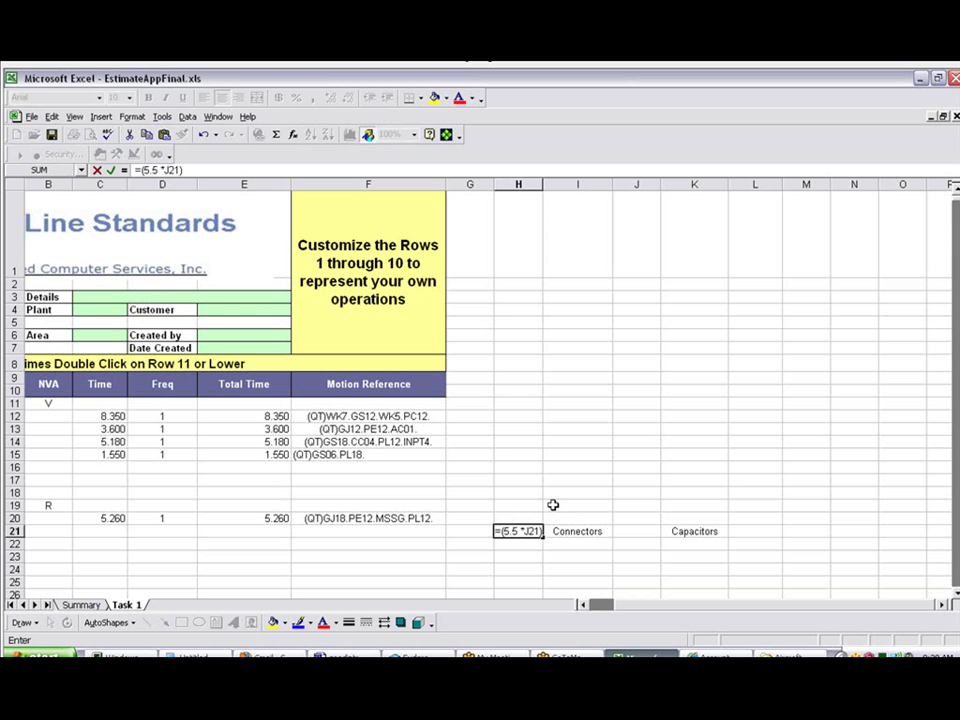
{"action": "type", "text": "+"}
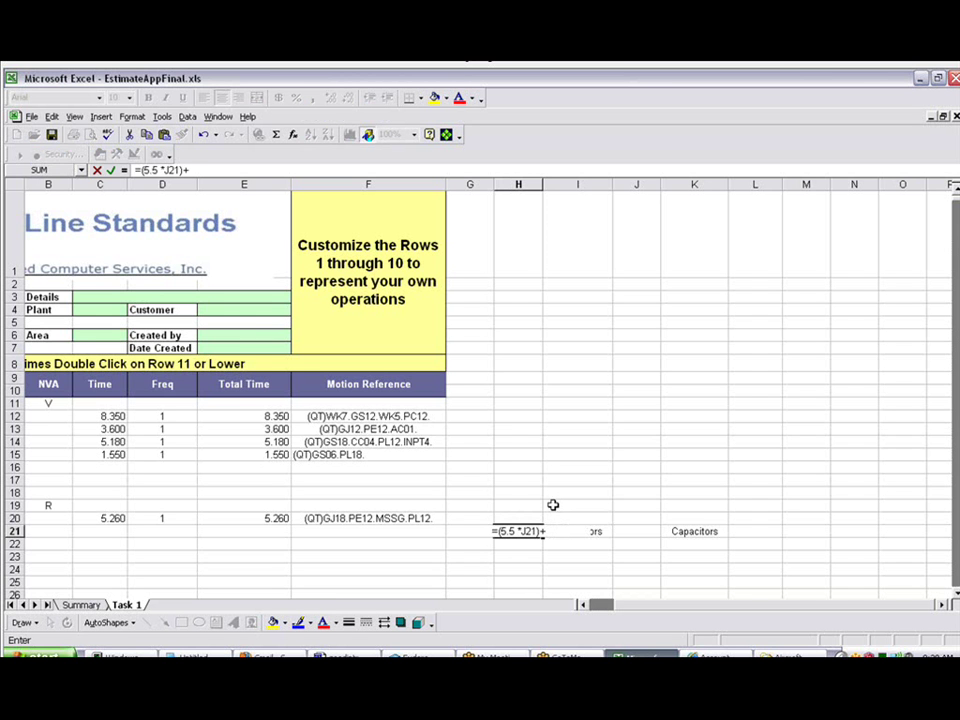
{"action": "type", "text": "(7.2 *"}
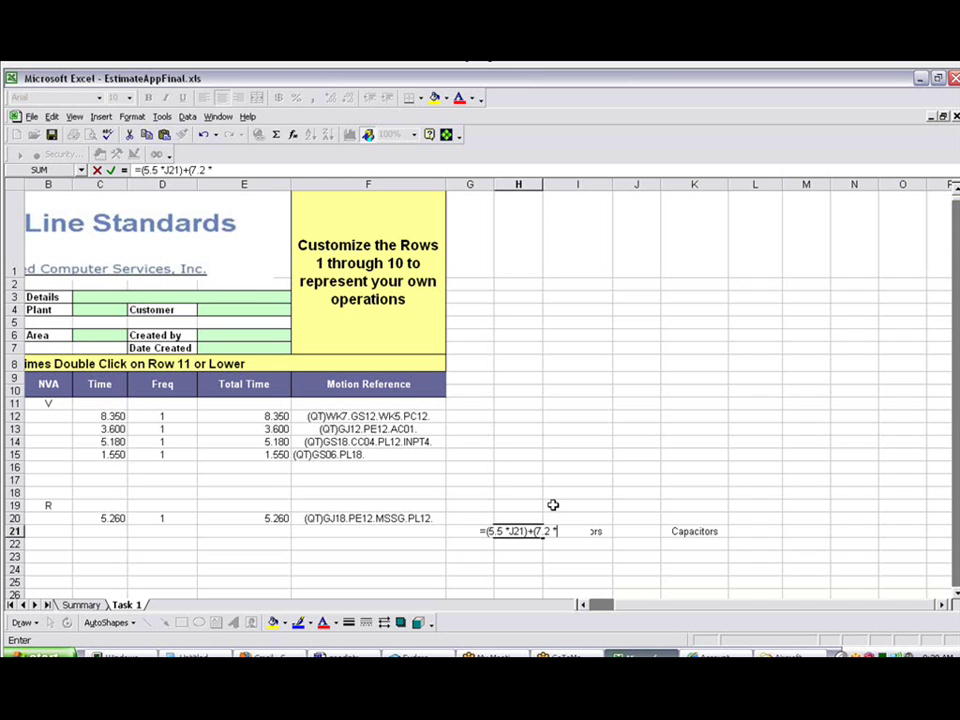
{"action": "key", "text": "Right"}
{"action": "key", "text": "Right"}
{"action": "key", "text": "Right"}
{"action": "key", "text": "Right"}
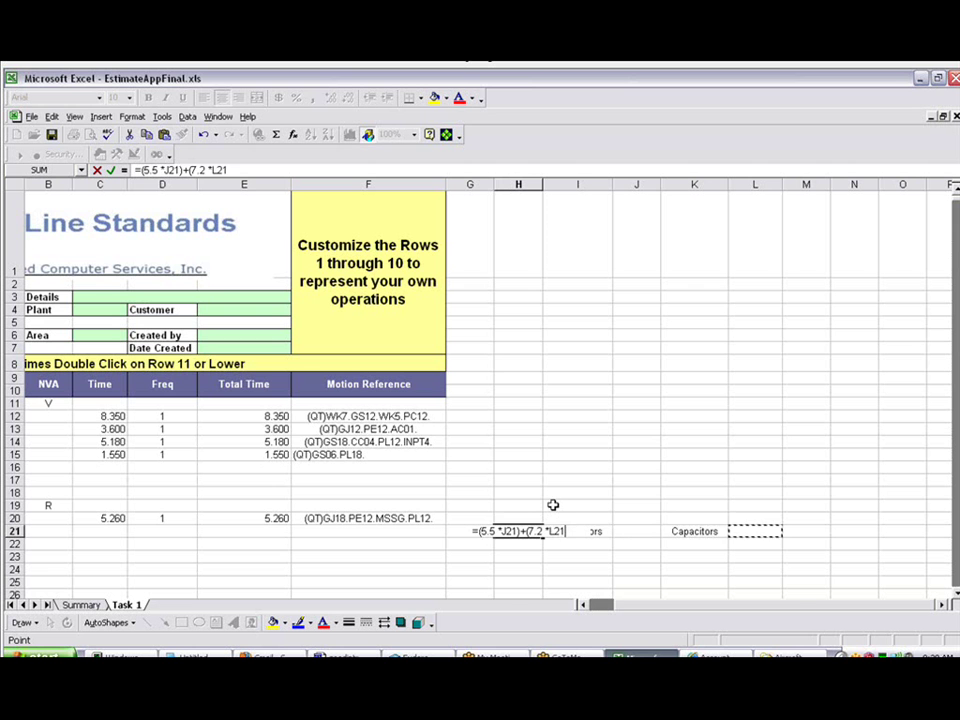
{"action": "type", "text": ")"}
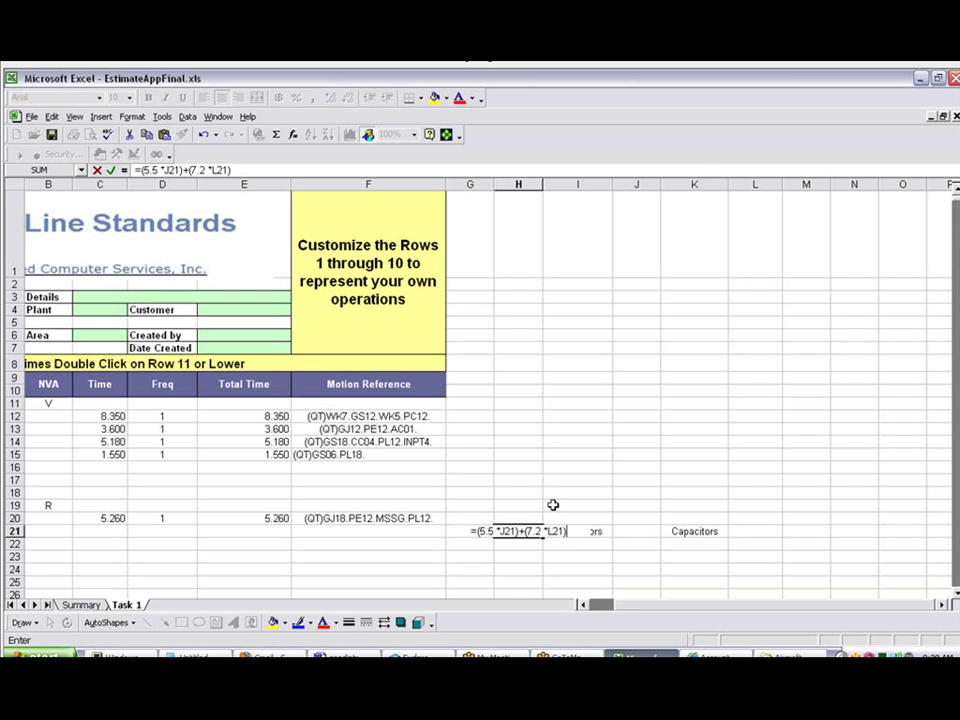
{"action": "key", "text": "Return"}
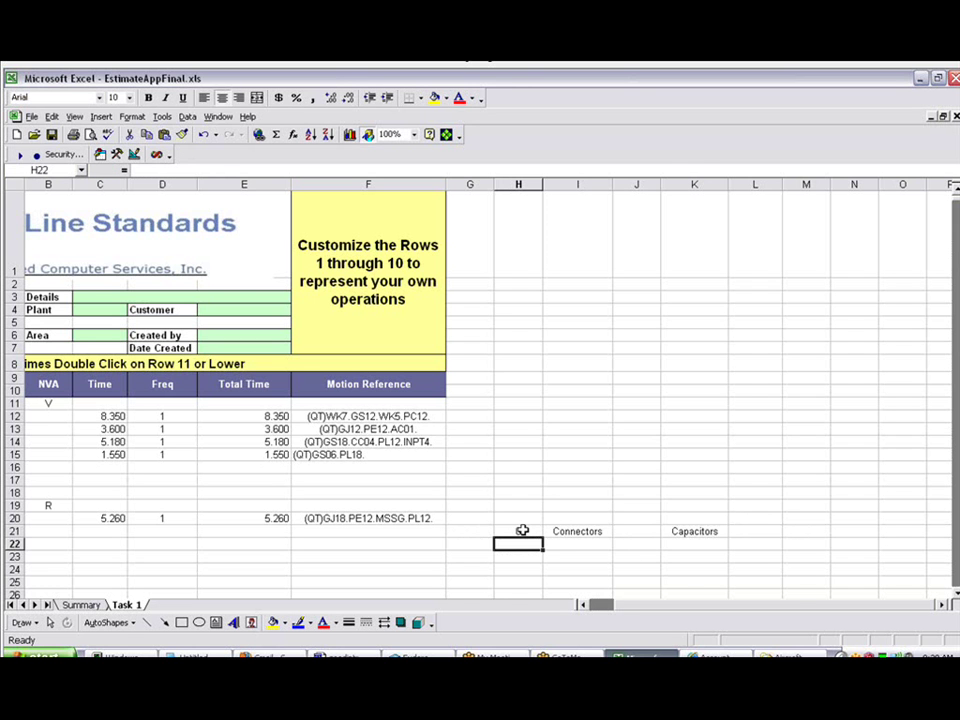
- Enter 5 in J21 and 8 in L21 so H21 shows 85.1
{"action": "left_click", "coordinate": [521, 531]}
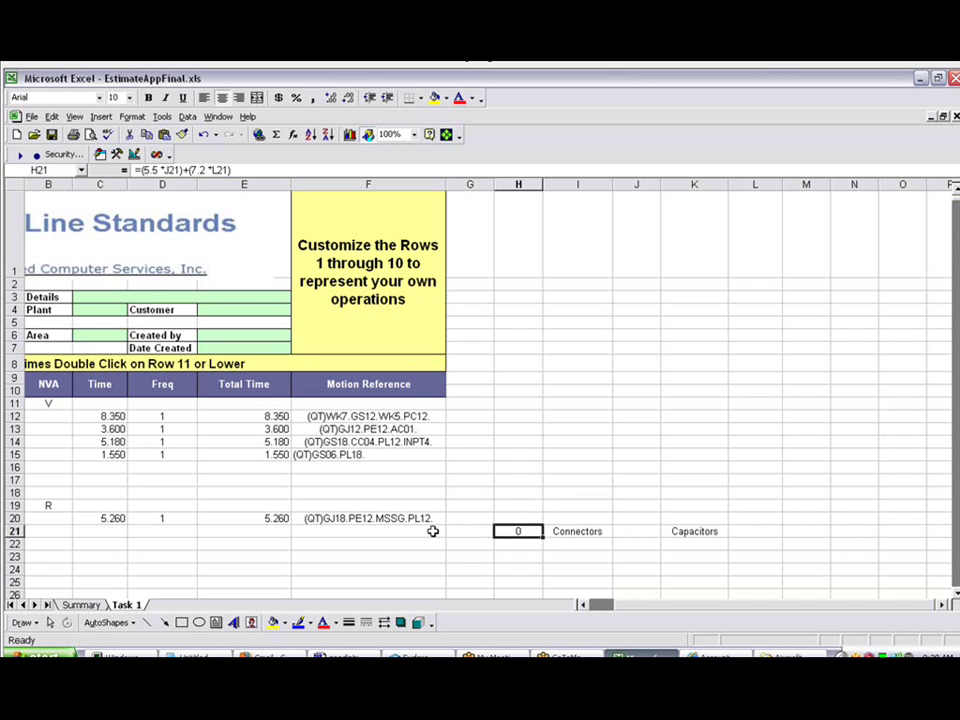
{"action": "left_click", "coordinate": [638, 533]}
{"action": "type", "text": "5"}
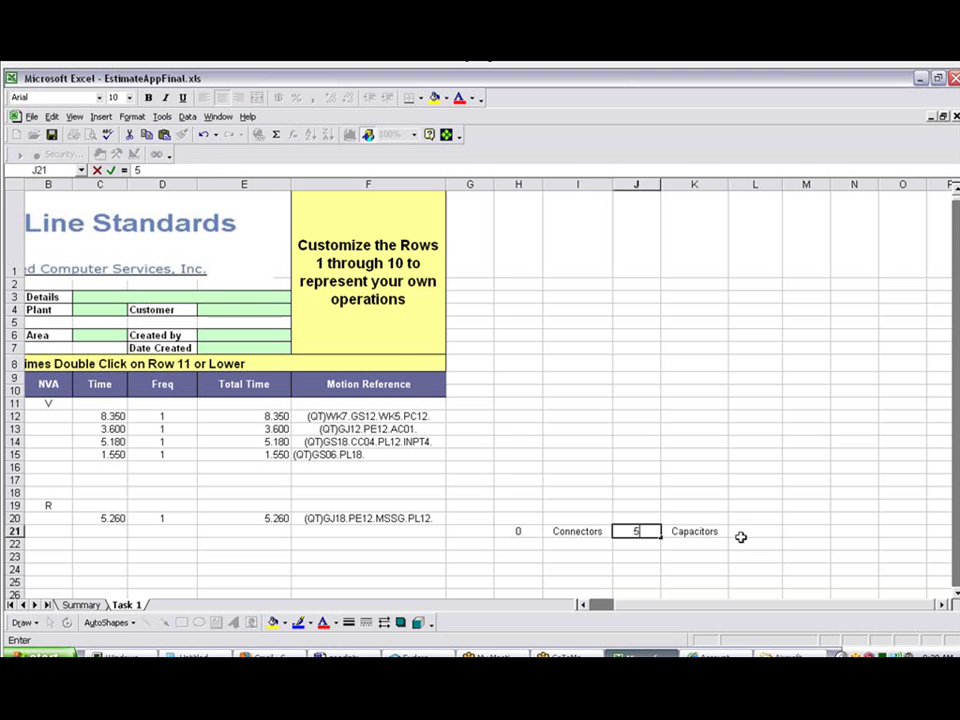
{"action": "left_click", "coordinate": [751, 531]}
{"action": "type", "text": "8"}
{"action": "left_click", "coordinate": [753, 544]}
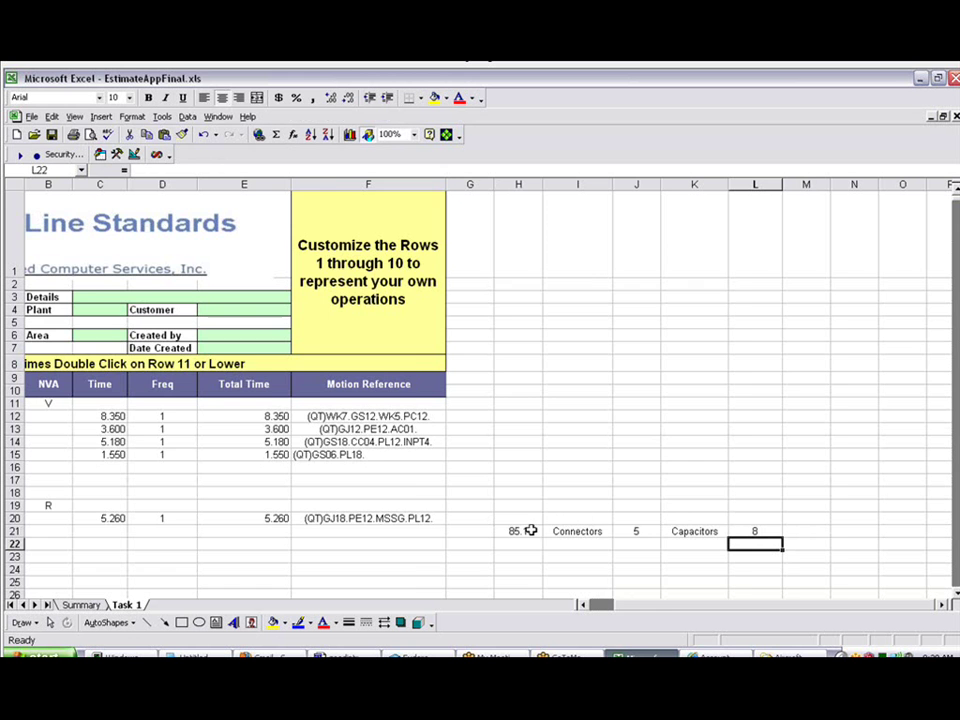
{"action": "left_click", "coordinate": [582, 605]}
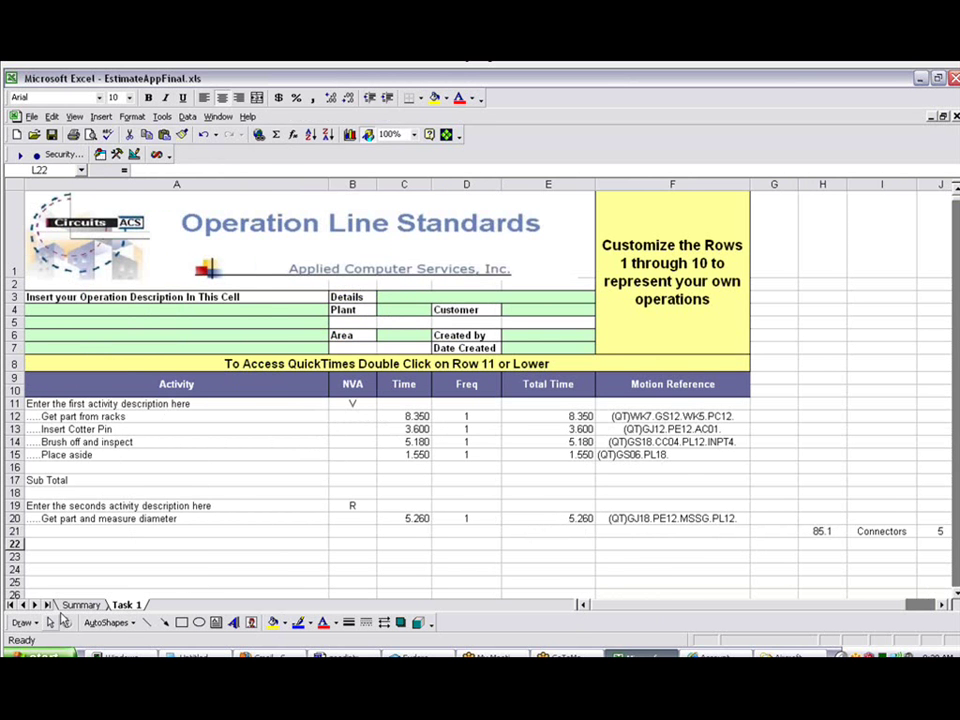
- View the Summary sheet's A6 comment naming H as the check column
{"action": "left_click", "coordinate": [79, 605]}
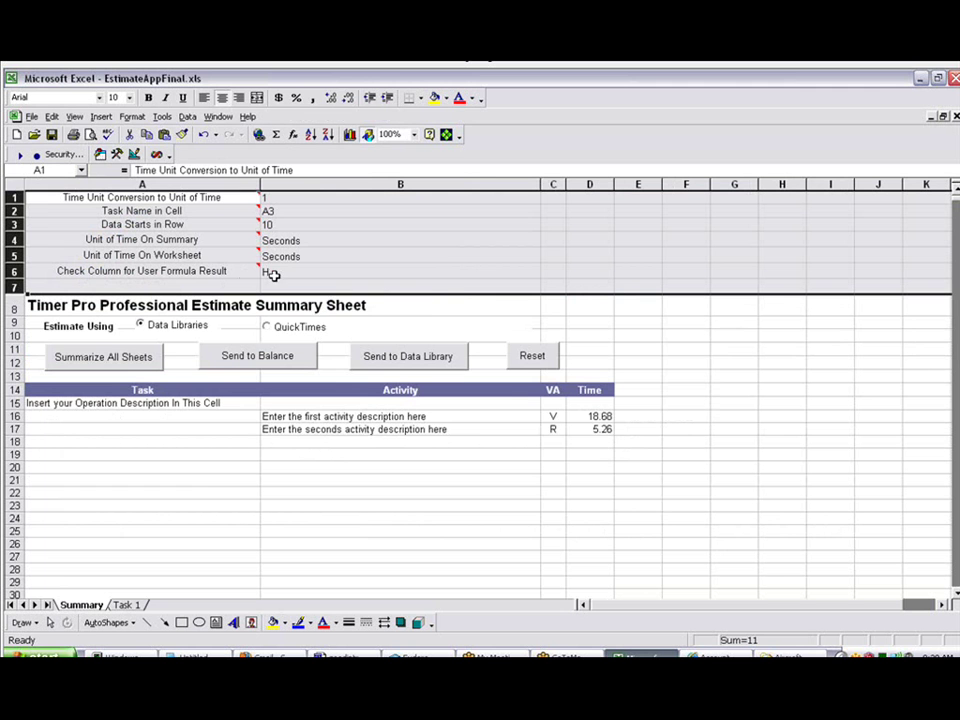
{"action": "mouse_move", "coordinate": [228, 270]}
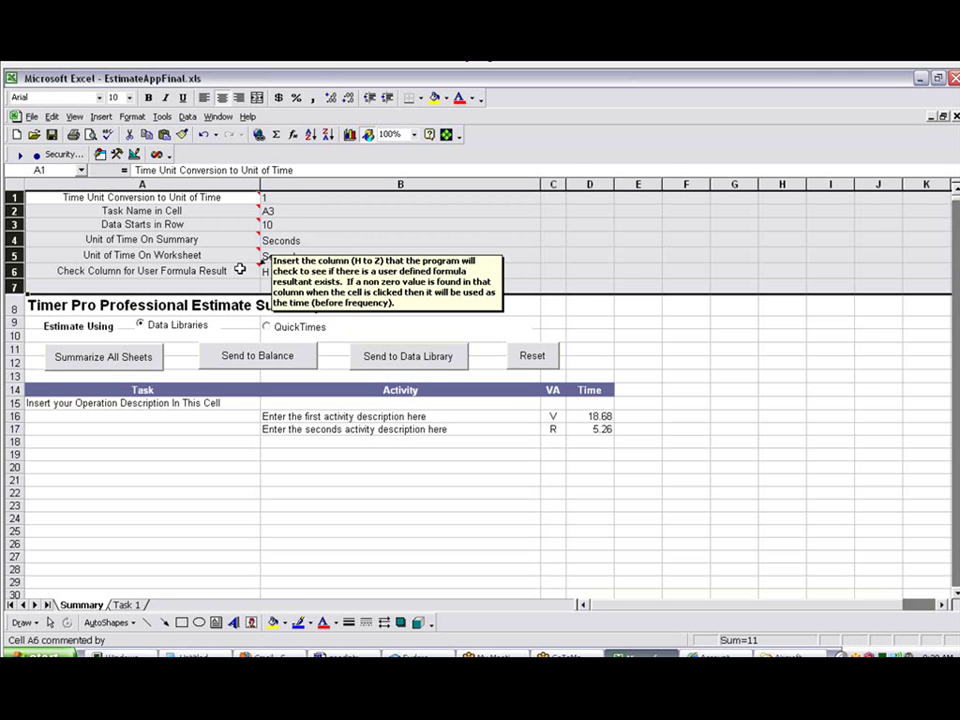
- Send H21's 85.100 result into Task 1 row 21 as 'ENTER A DESCRIPTION HERE', frequency 1
{"action": "left_click", "coordinate": [127, 605]}
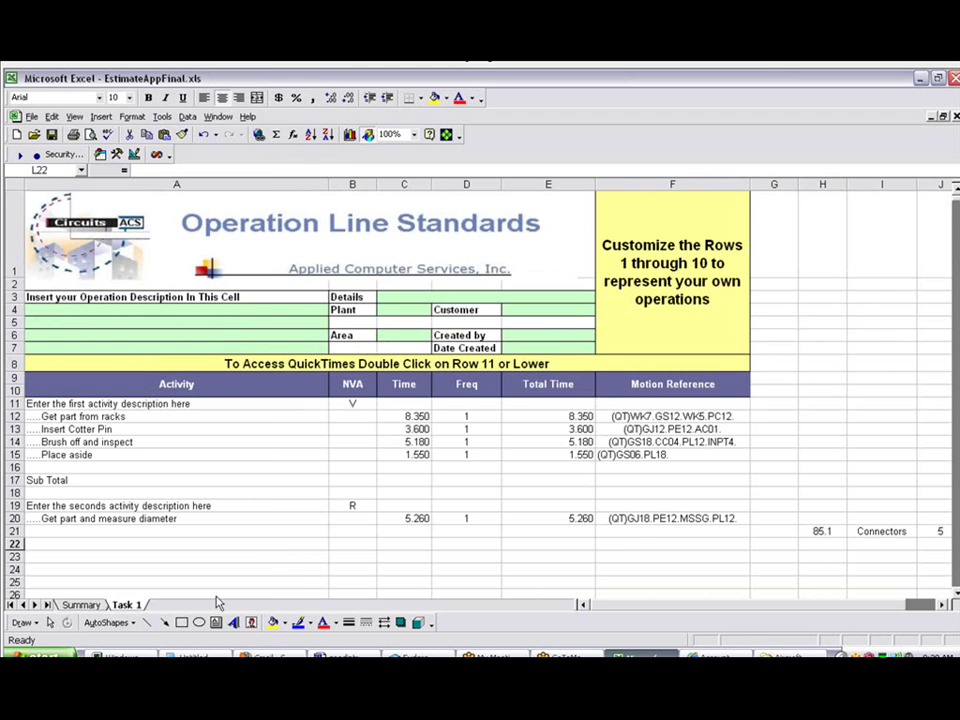
{"action": "double_click", "coordinate": [822, 531]}
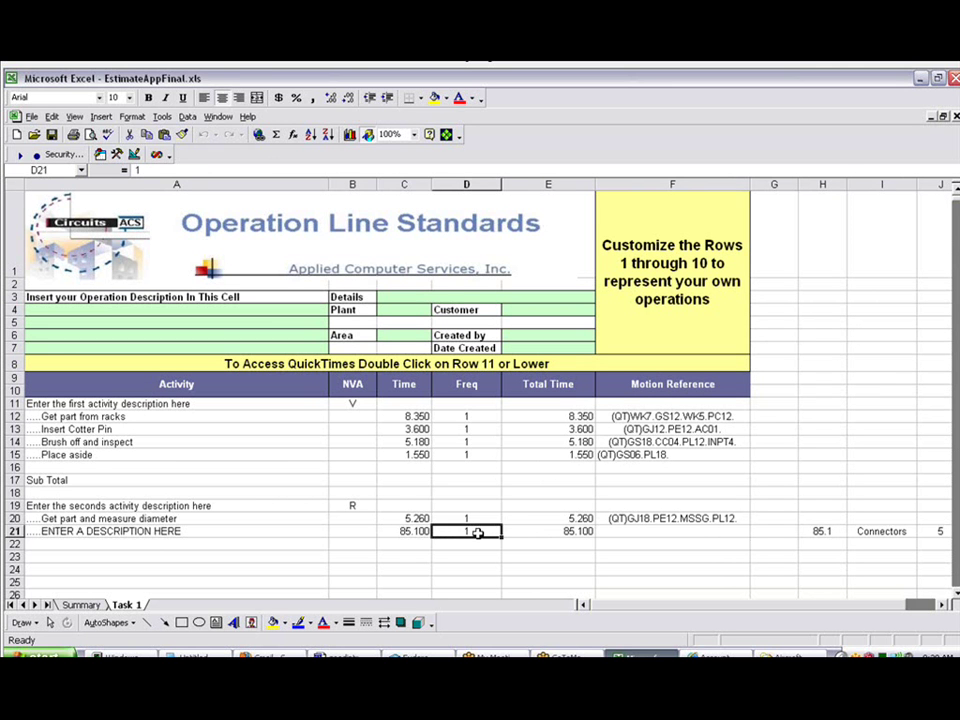
- Set row 21's frequency to 3 and verify =C21*D21 gives a total of 255.300
{"action": "type", "text": "3"}
{"action": "key", "text": "Return"}
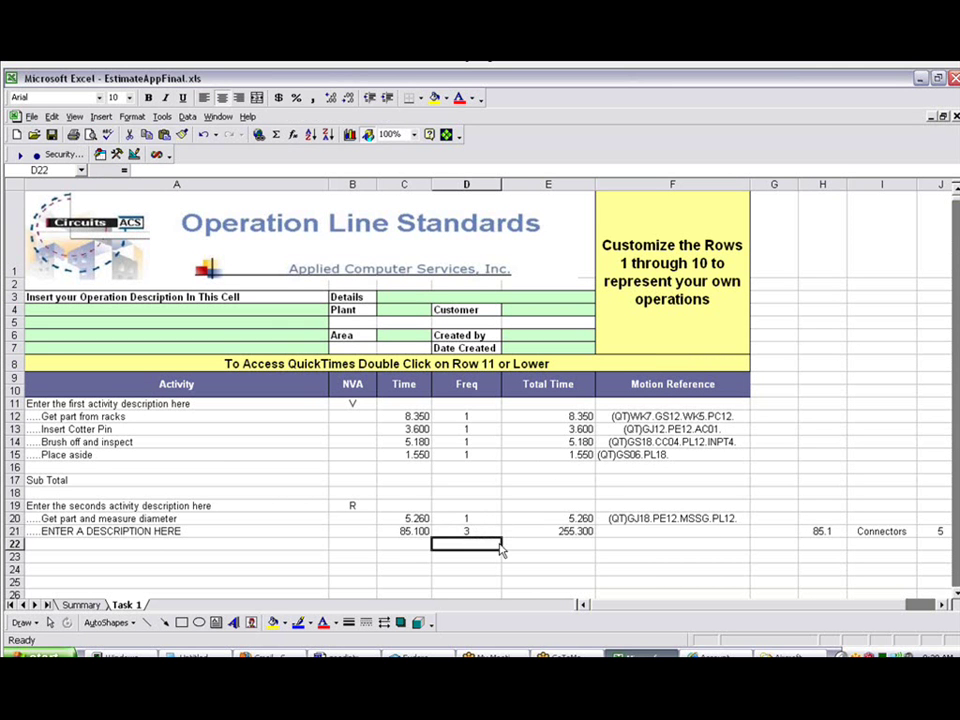
{"action": "left_click", "coordinate": [573, 518]}
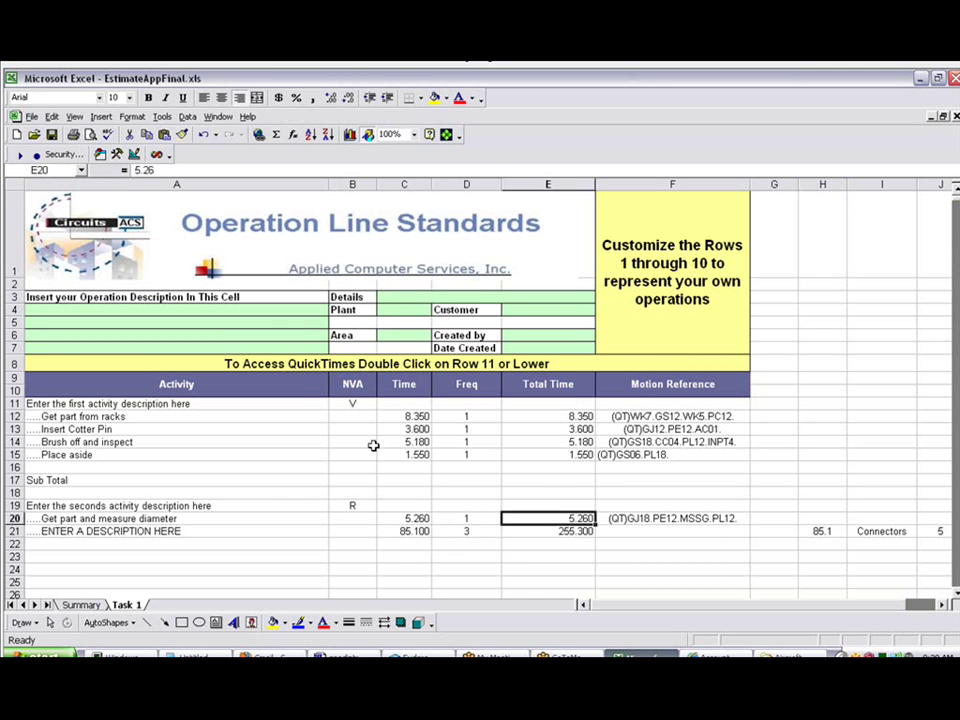
{"action": "left_click", "coordinate": [585, 531]}
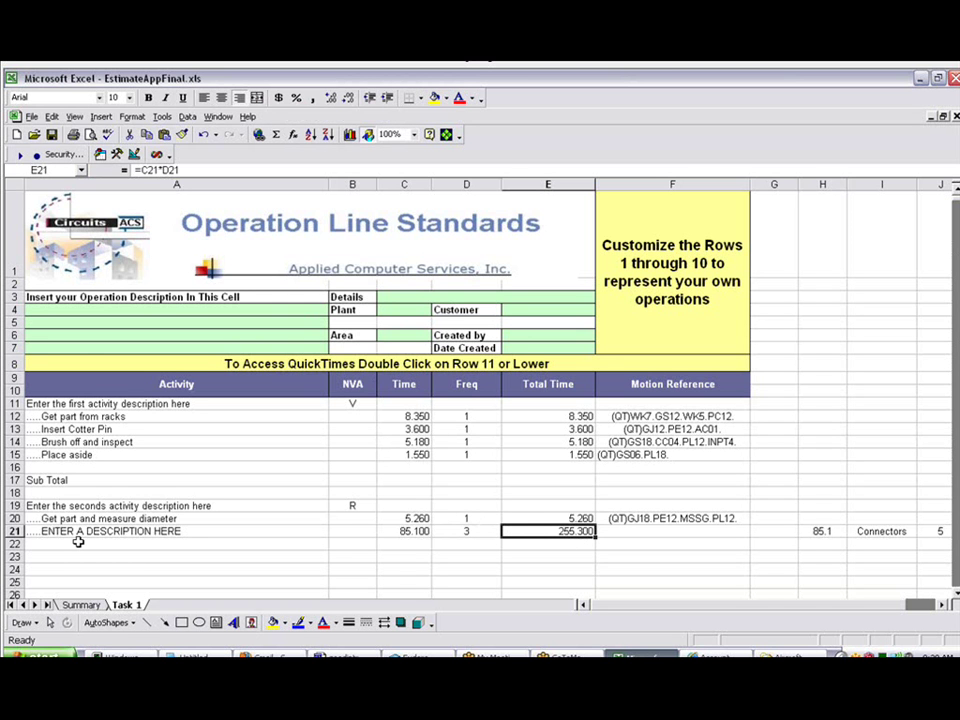
- Copy the H21:L21 input row and paste it into H22:L22
{"action": "left_click", "coordinate": [955, 594]}
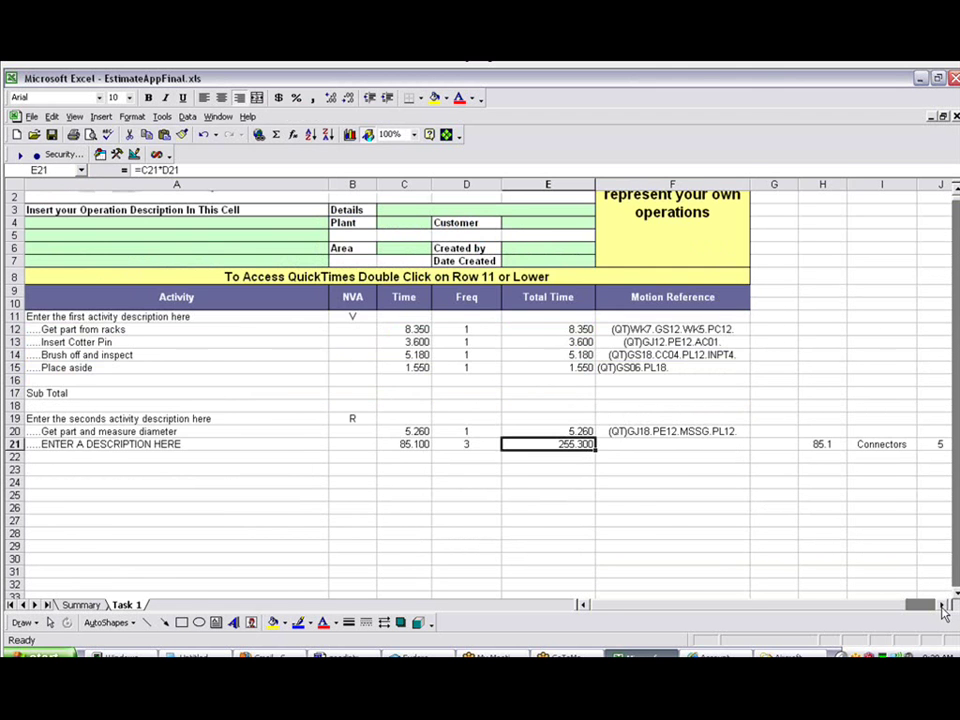
{"action": "left_click", "coordinate": [942, 605]}
{"action": "mouse_move", "coordinate": [519, 444]}
{"action": "left_mouse_down"}
{"action": "mouse_move", "coordinate": [754, 444]}
{"action": "mouse_move", "coordinate": [505, 444]}
{"action": "mouse_move", "coordinate": [514, 445]}
{"action": "left_mouse_up"}
{"action": "right_click", "coordinate": [514, 445]}
{"action": "left_click", "coordinate": [527, 467]}
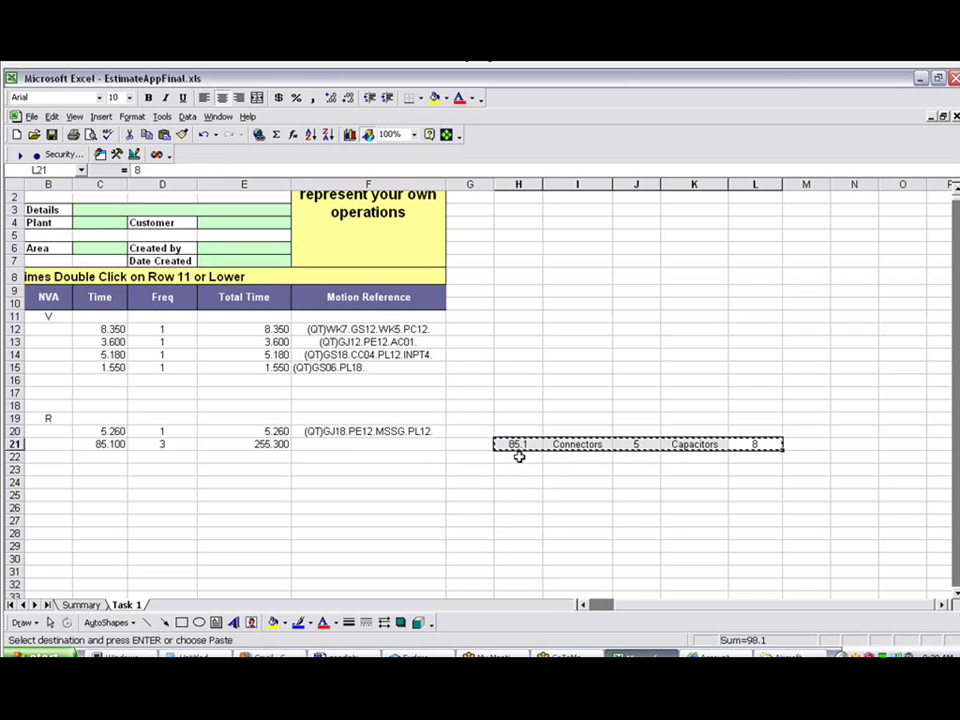
{"action": "left_click", "coordinate": [519, 456]}
{"action": "right_click", "coordinate": [519, 458]}
{"action": "left_click", "coordinate": [544, 495]}
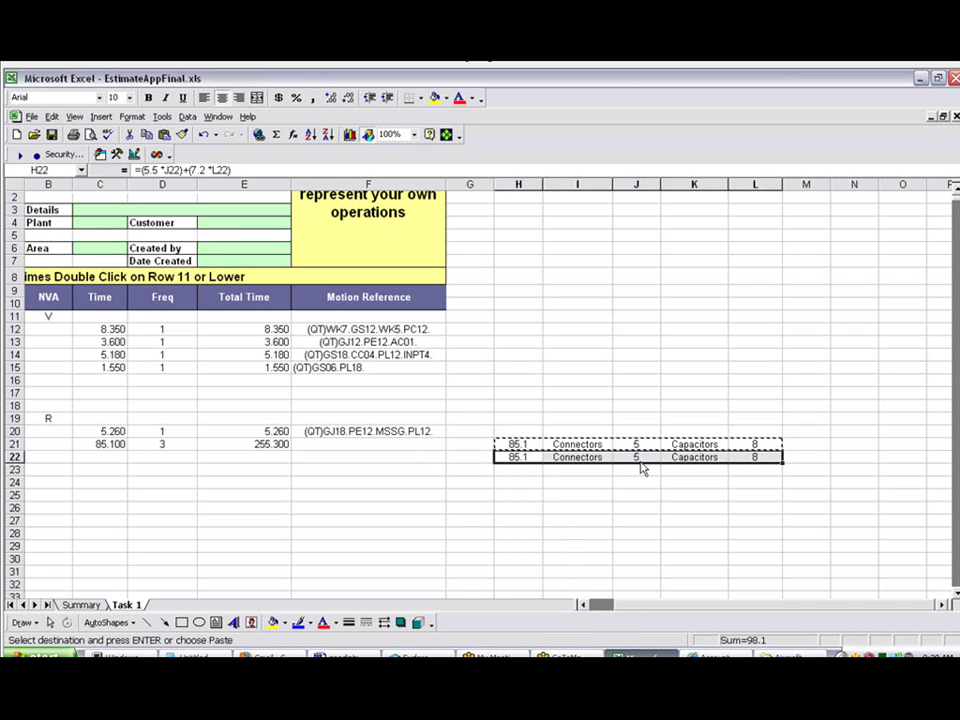
- Enter 6 connectors in J22 and 3 capacitors in L22, giving 54.6 in H22
{"action": "left_click", "coordinate": [638, 458]}
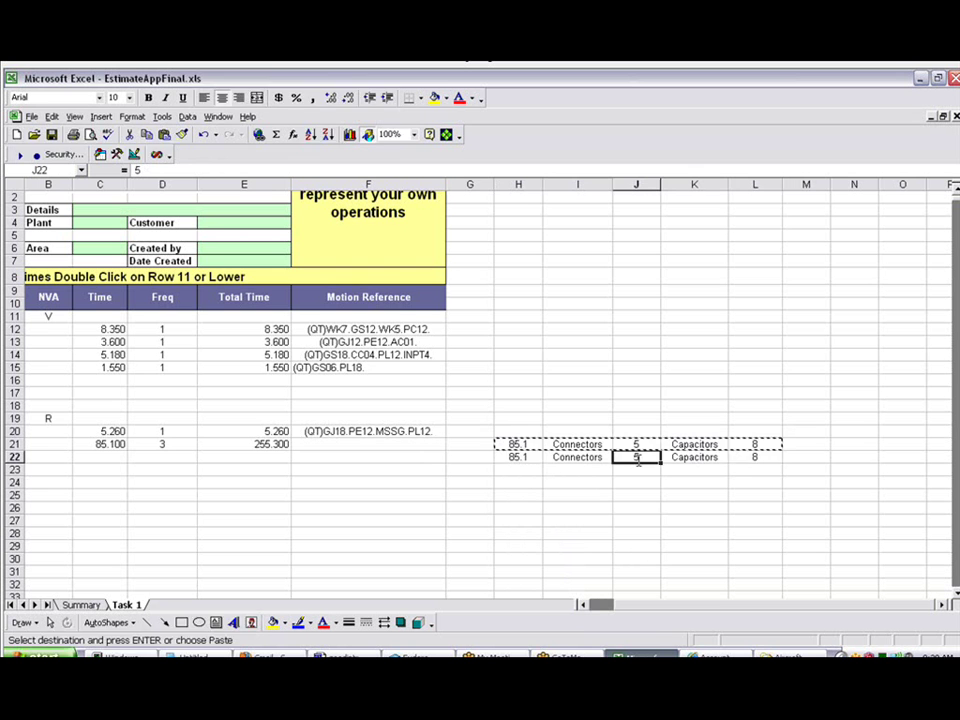
{"action": "type", "text": "6"}
{"action": "left_click", "coordinate": [755, 459]}
{"action": "type", "text": "3"}
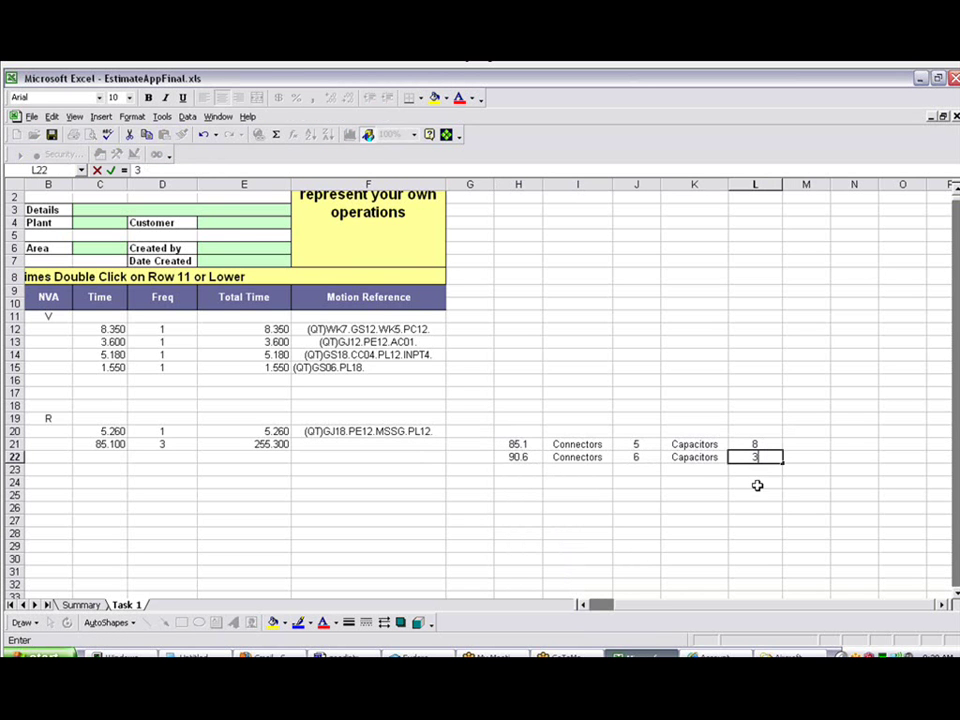
{"action": "left_click", "coordinate": [757, 485]}
{"action": "left_click_drag", "start_coordinate": [638, 613], "coordinate": [621, 606]}
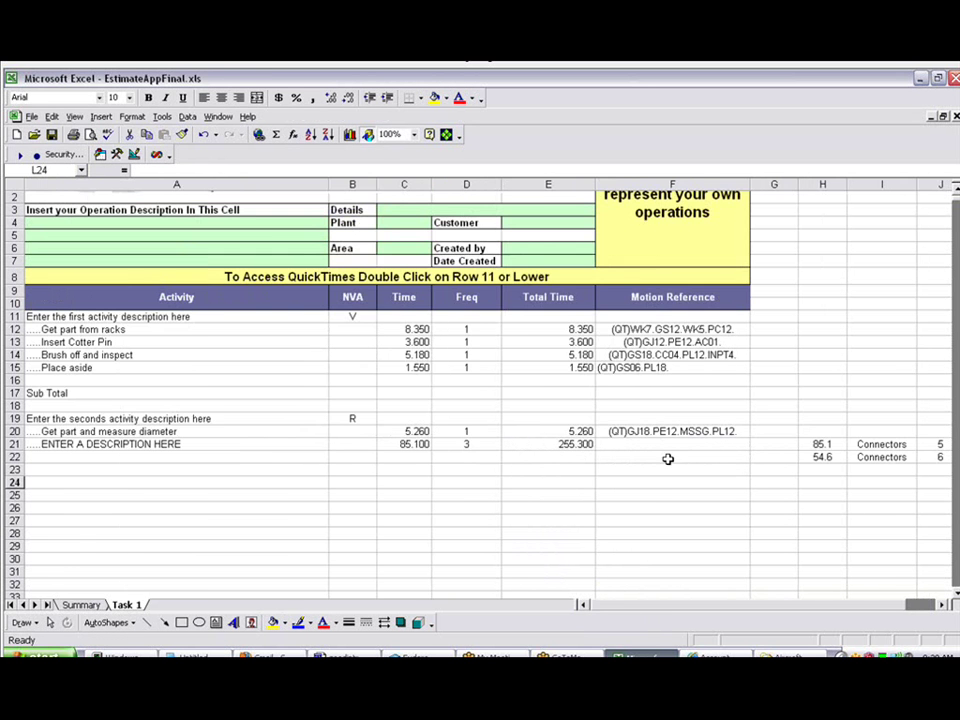
- Describe row 22 as 'Insertion Time' and fill it from column H: 54.600, frequency 1
{"action": "left_click", "coordinate": [73, 456]}
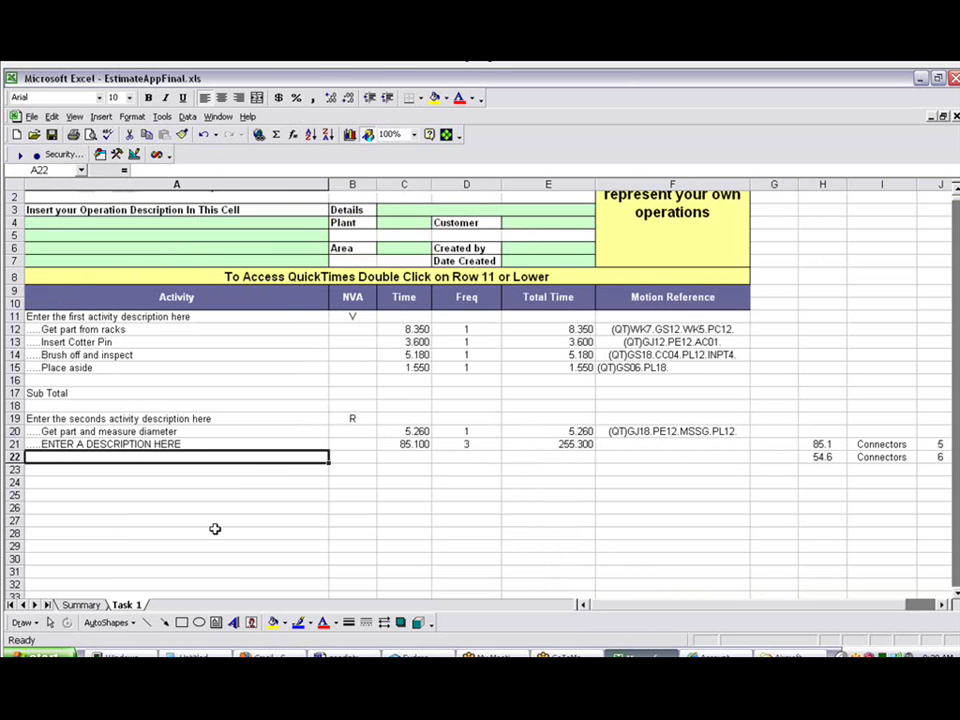
{"action": "type", "text": ".....Insertion Time"}
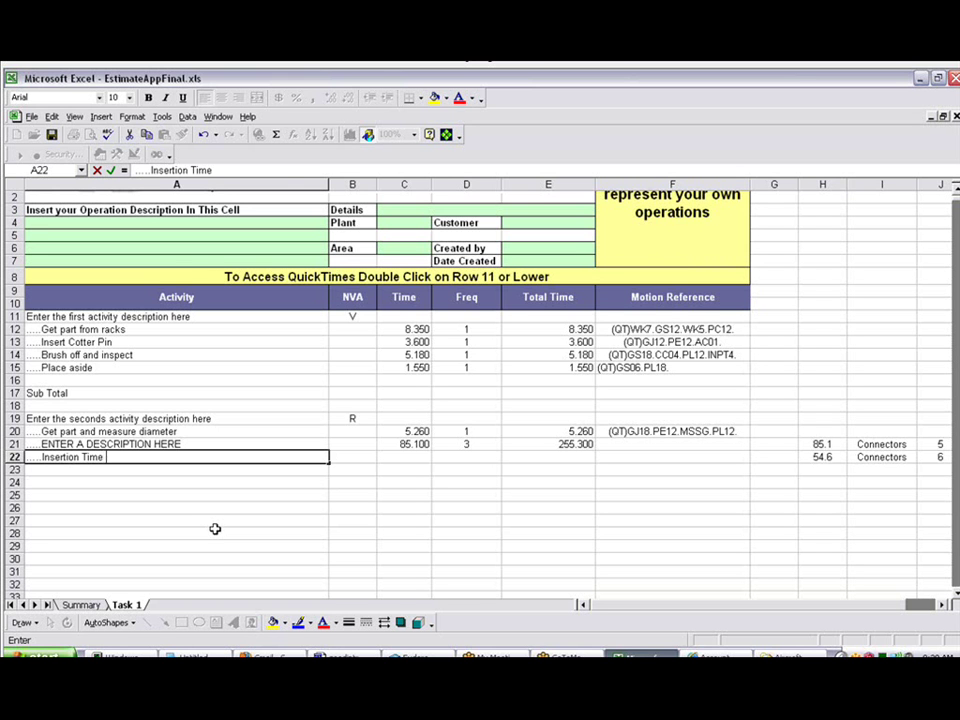
{"action": "left_click", "coordinate": [944, 606]}
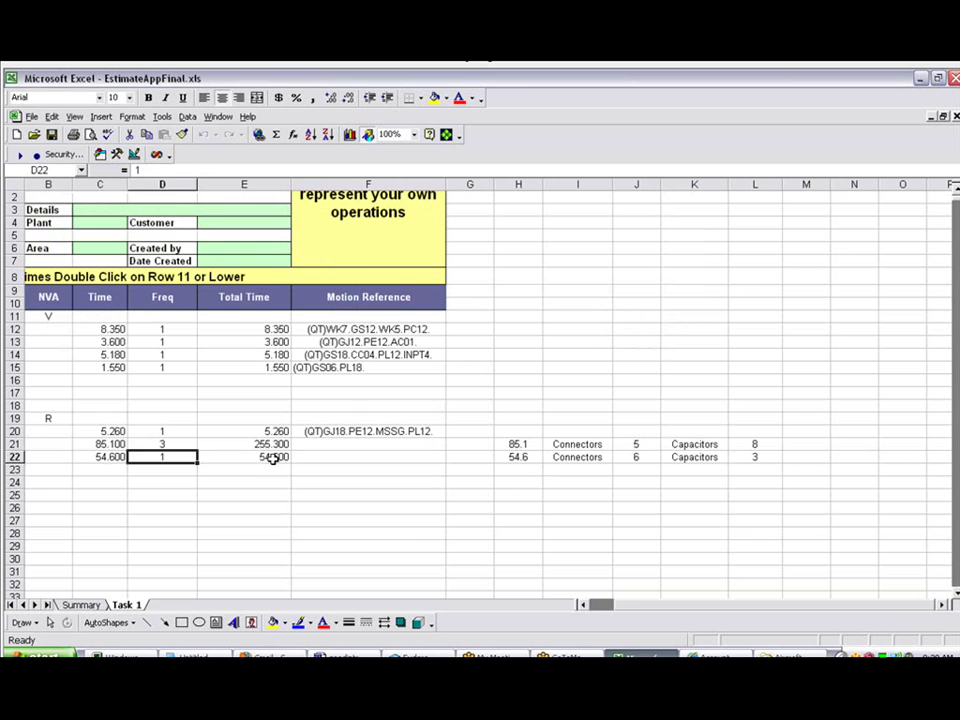
{"action": "left_click_drag", "start_coordinate": [600, 605], "coordinate": [530, 580]}
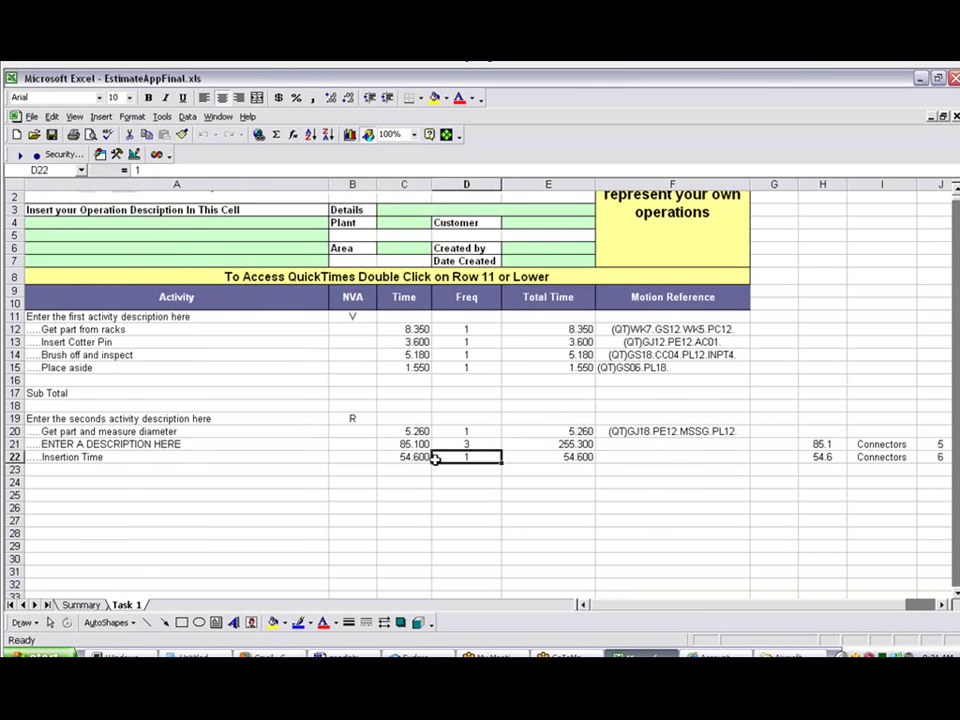
- Reset the Summary and summarize all sheets, checking the second activity's 315.16 in D17
{"action": "left_click", "coordinate": [96, 607]}
{"action": "left_click", "coordinate": [534, 357]}
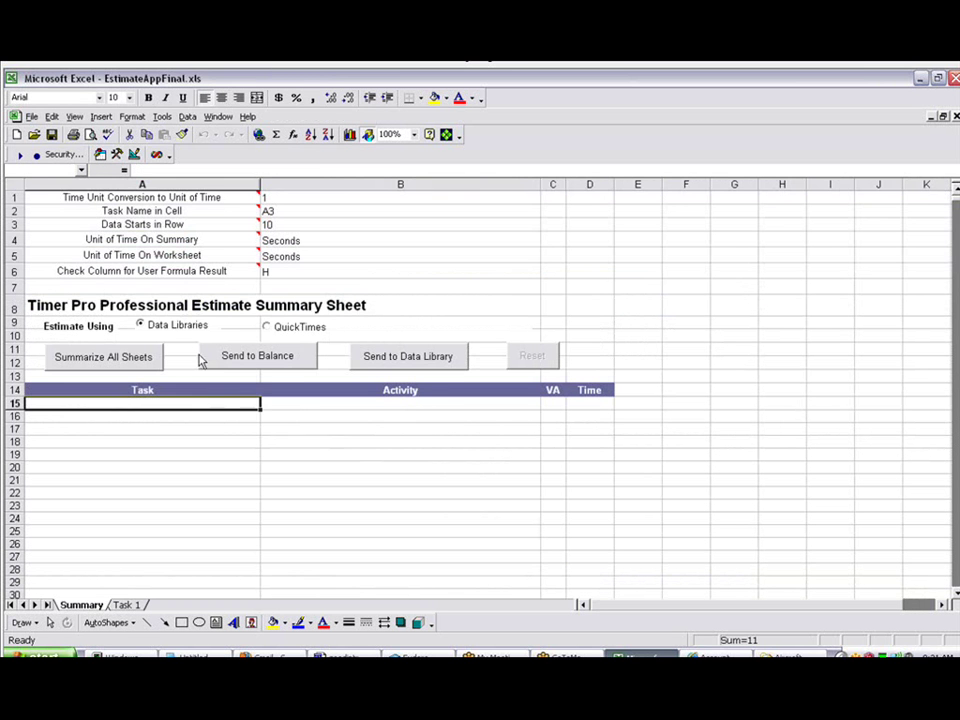
{"action": "left_click", "coordinate": [153, 358]}
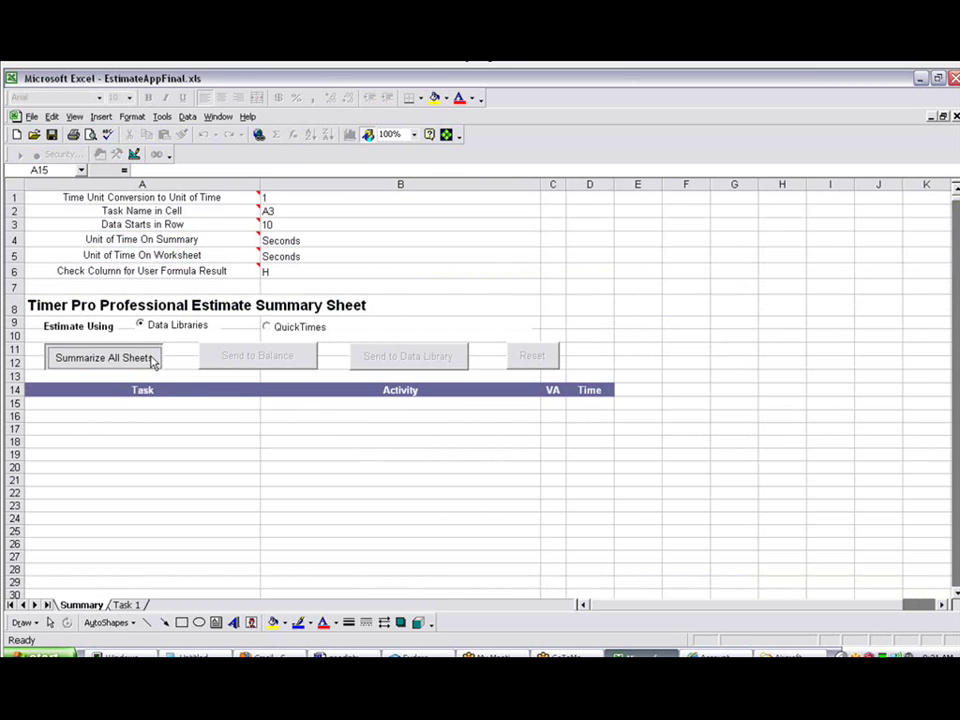
{"action": "left_click", "coordinate": [596, 430]}
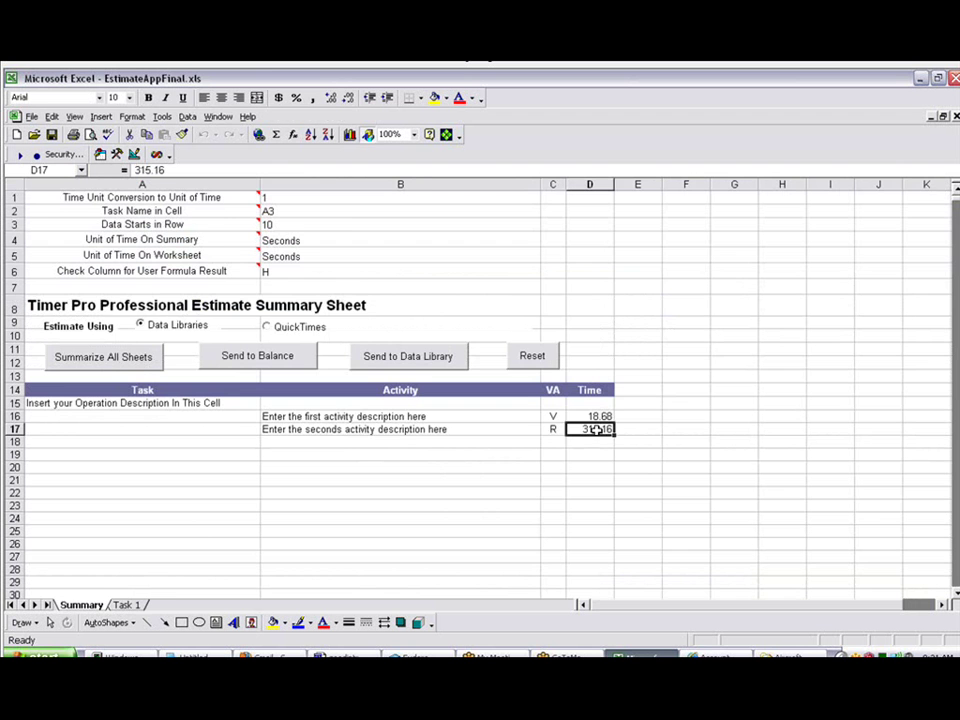
- Total E20:E22 on Task 1 to confirm 315.16, then go back to Summary
{"action": "left_click", "coordinate": [128, 606]}
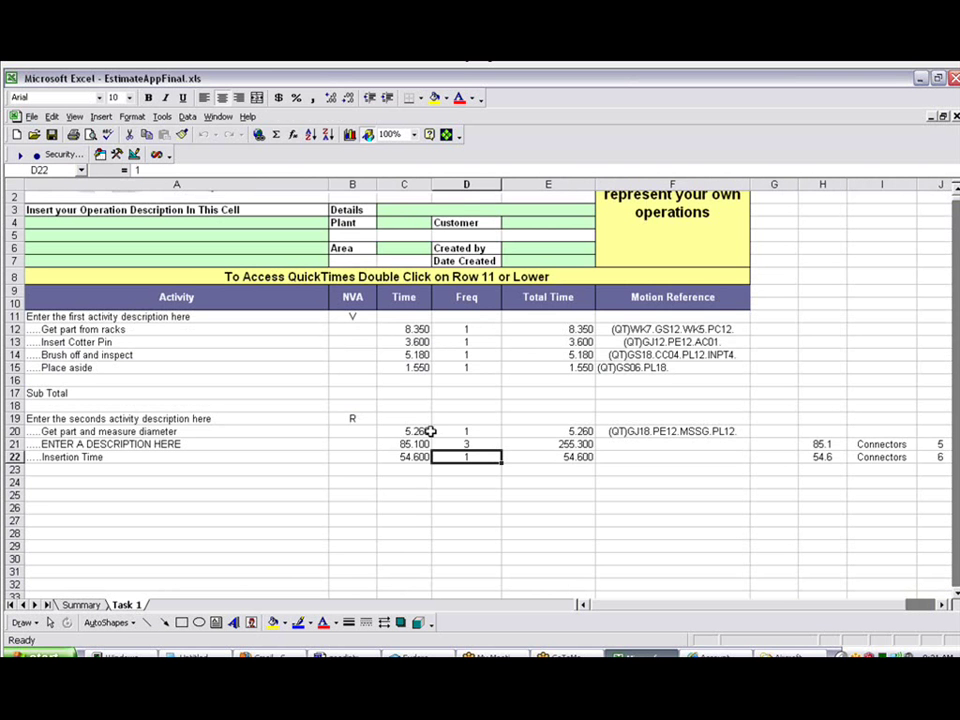
{"action": "left_click_drag", "start_coordinate": [579, 431], "coordinate": [581, 456]}
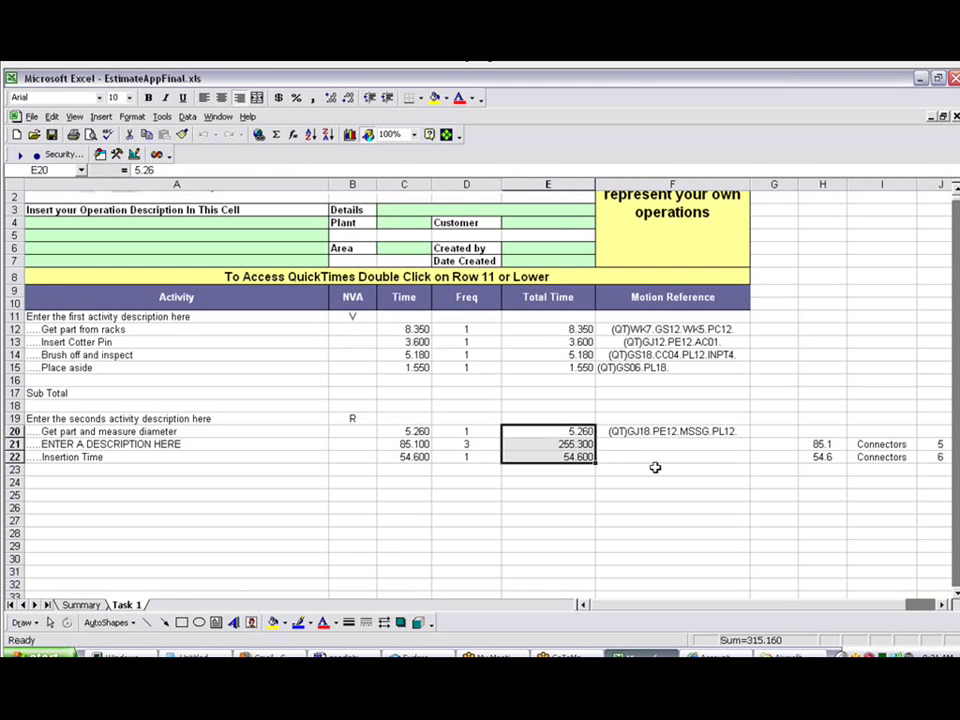
{"action": "left_click", "coordinate": [90, 605]}
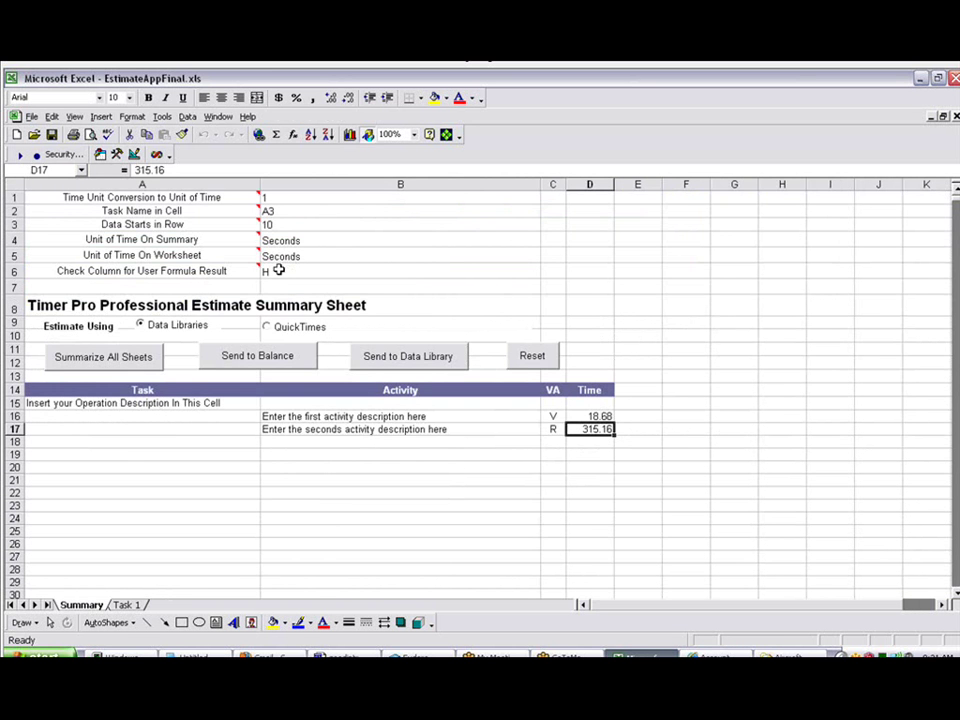
- On Task 1, check H22's Insertion Time formula and set L22's capacitor count to 9 (97.800)
{"action": "mouse_move", "coordinate": [238, 271]}
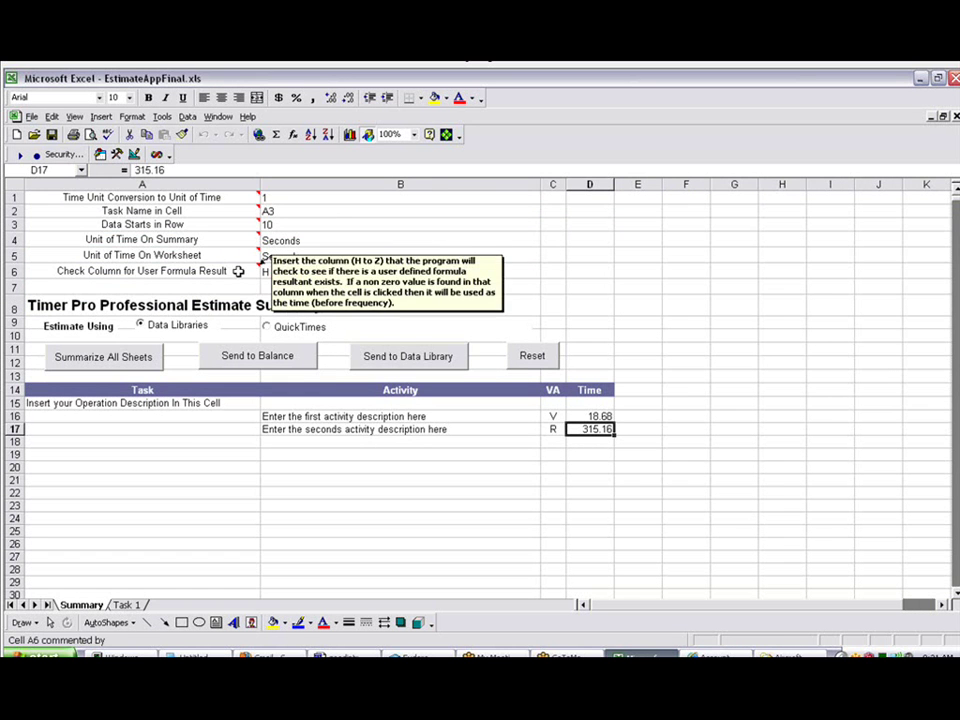
{"action": "left_click", "coordinate": [127, 605]}
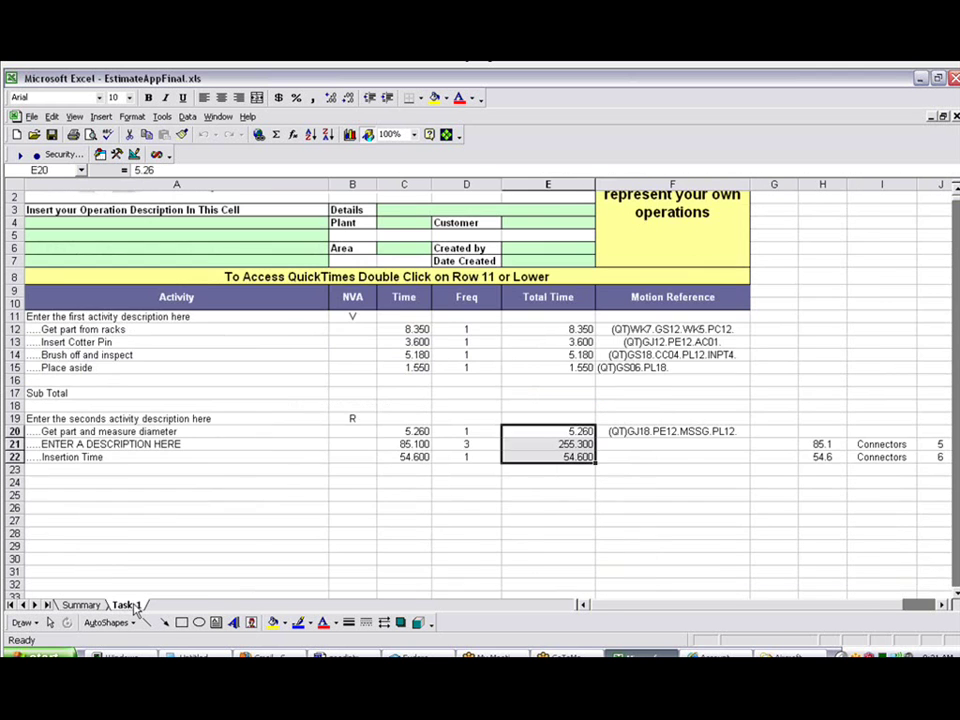
{"action": "left_click", "coordinate": [941, 605]}
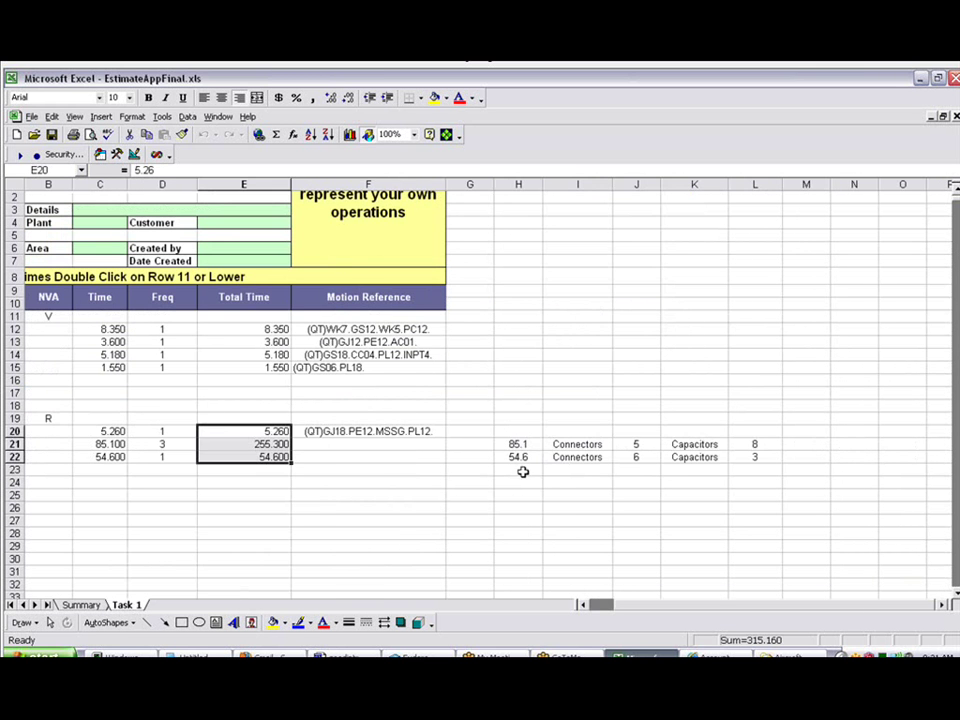
{"action": "left_click_drag", "start_coordinate": [560, 444], "coordinate": [919, 456]}
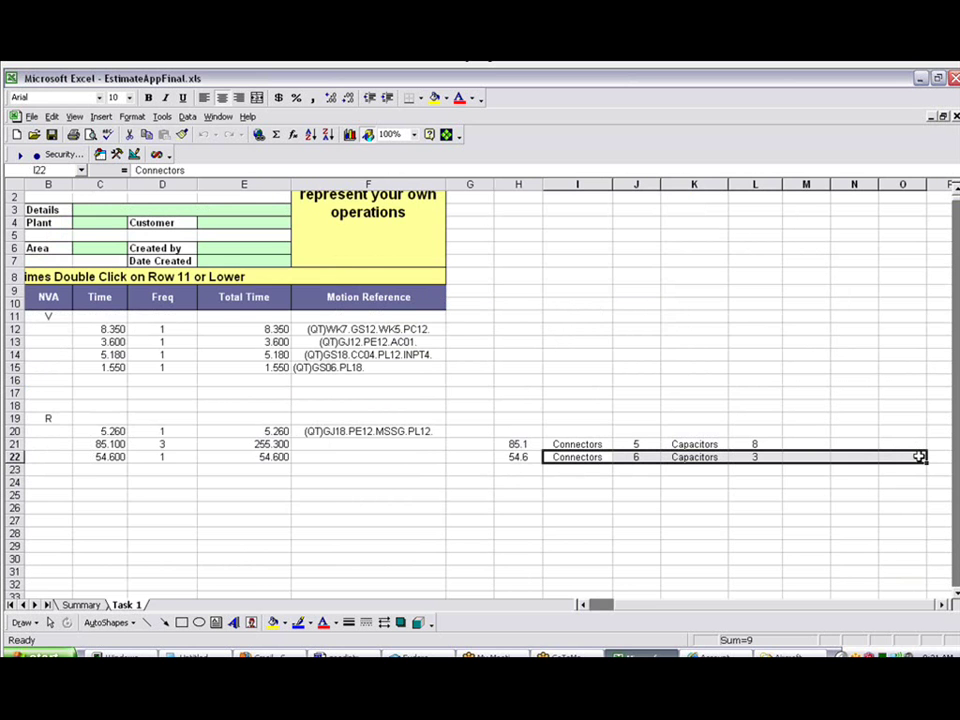
{"action": "left_click", "coordinate": [524, 456]}
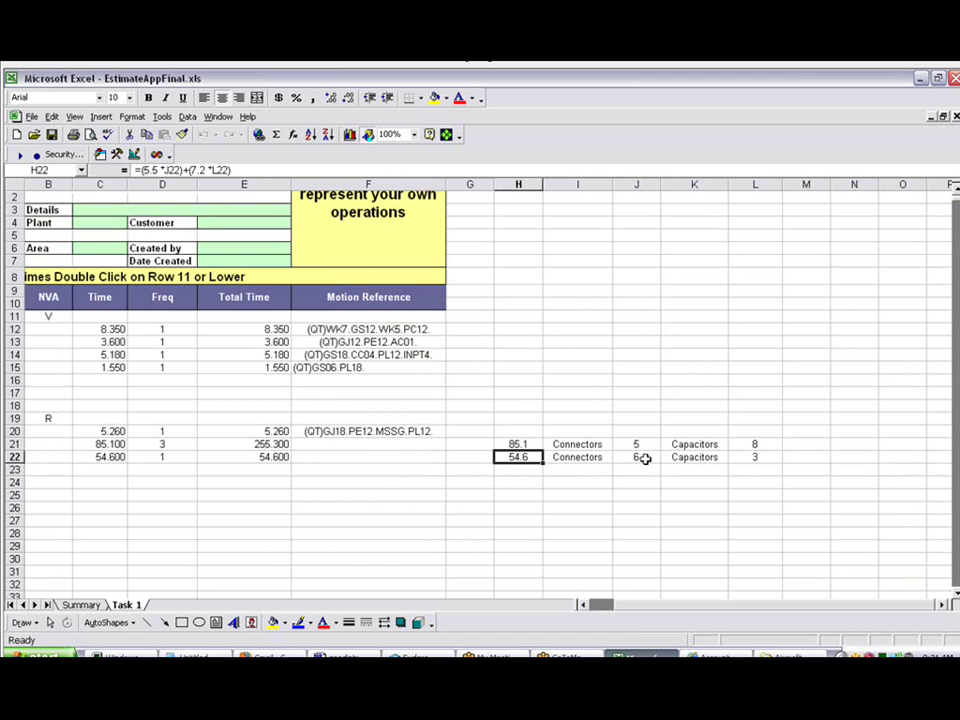
{"action": "left_click", "coordinate": [762, 458]}
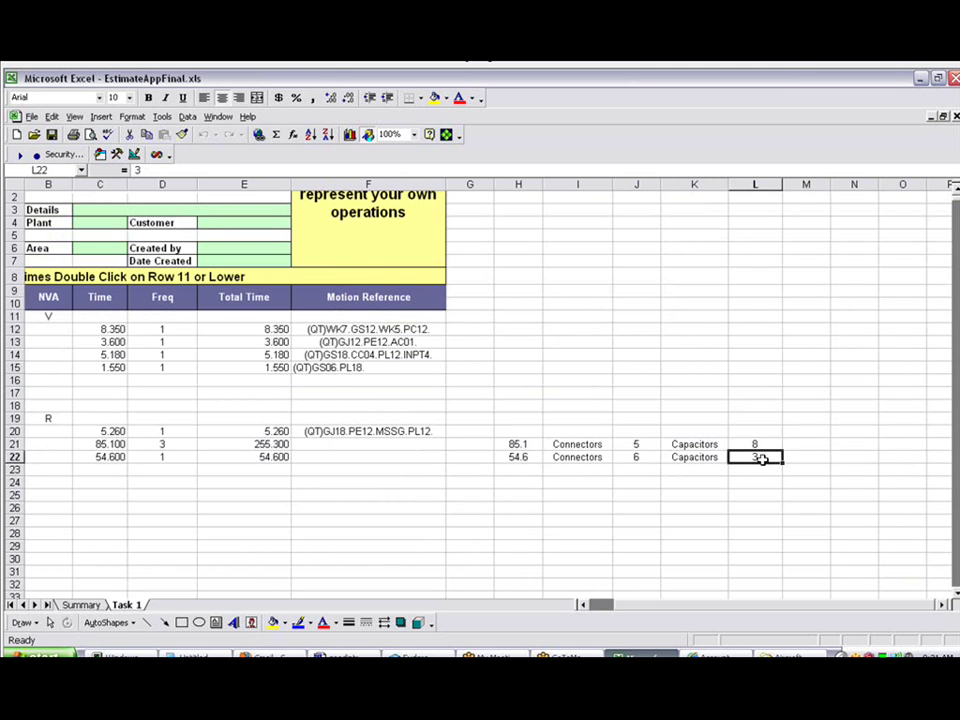
{"action": "type", "text": "9"}
{"action": "left_click", "coordinate": [645, 482]}
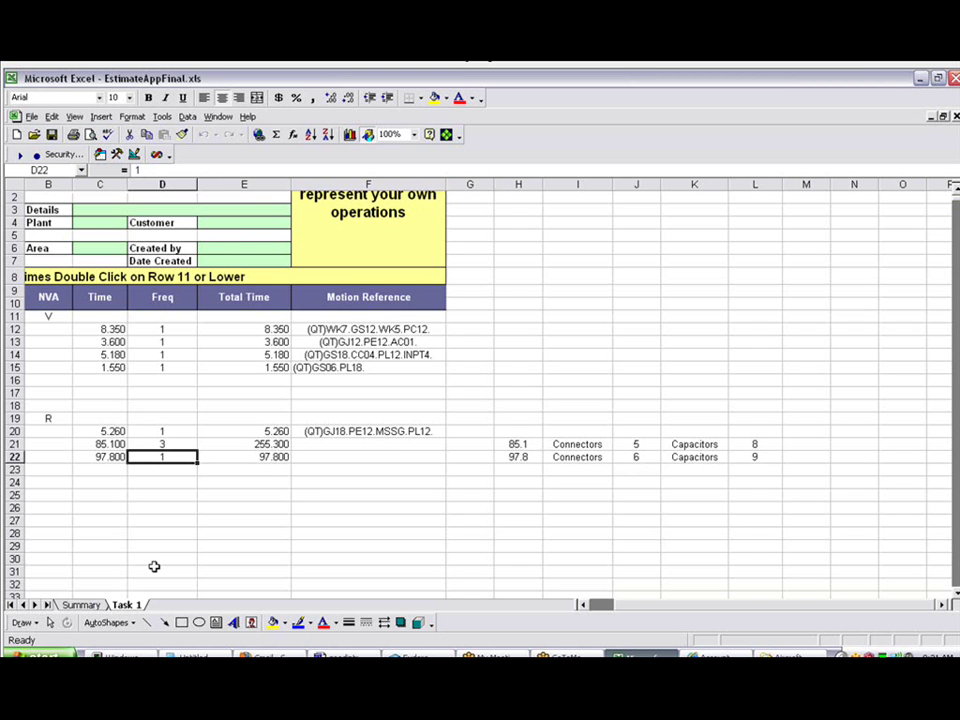
- On Summary, Reset and Summarize All Sheets so the second activity reads 358.36
{"action": "left_click", "coordinate": [85, 605]}
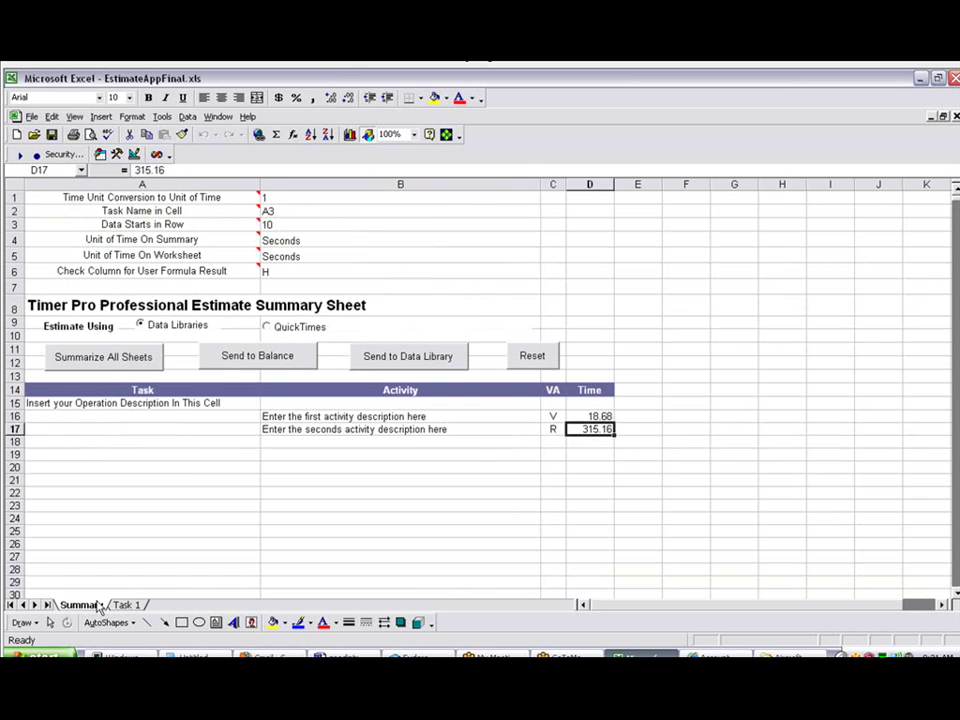
{"action": "left_click", "coordinate": [533, 358]}
{"action": "left_click", "coordinate": [130, 357]}
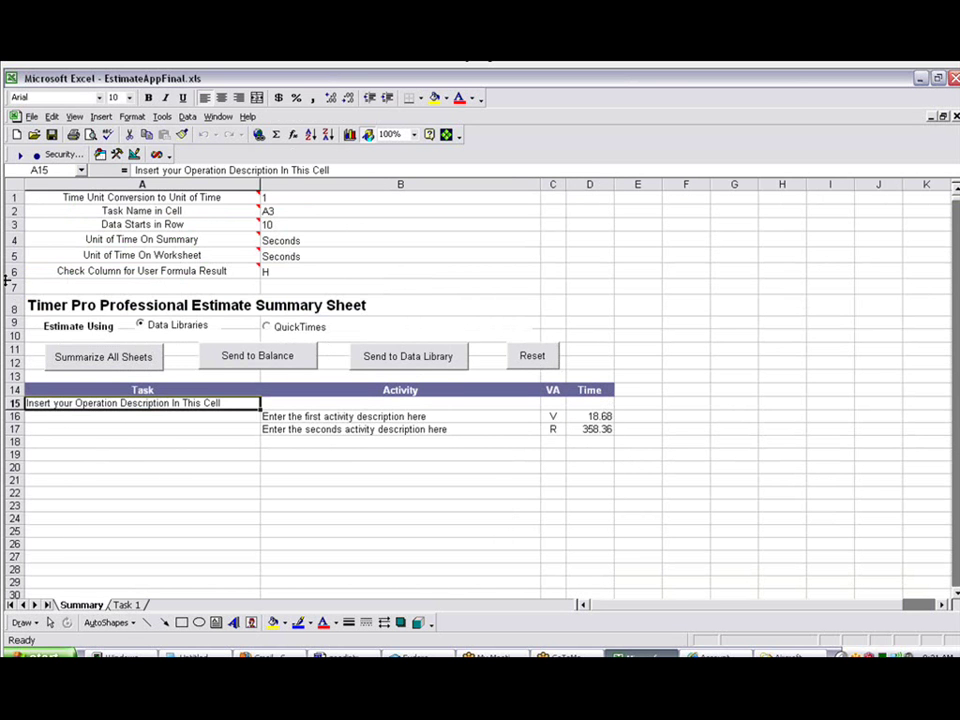
- Select Summary rows 1–7 and hide them with Format > Row > Hide
{"action": "left_click_drag", "start_coordinate": [13, 287], "coordinate": [13, 197]}
{"action": "left_click", "coordinate": [132, 116]}
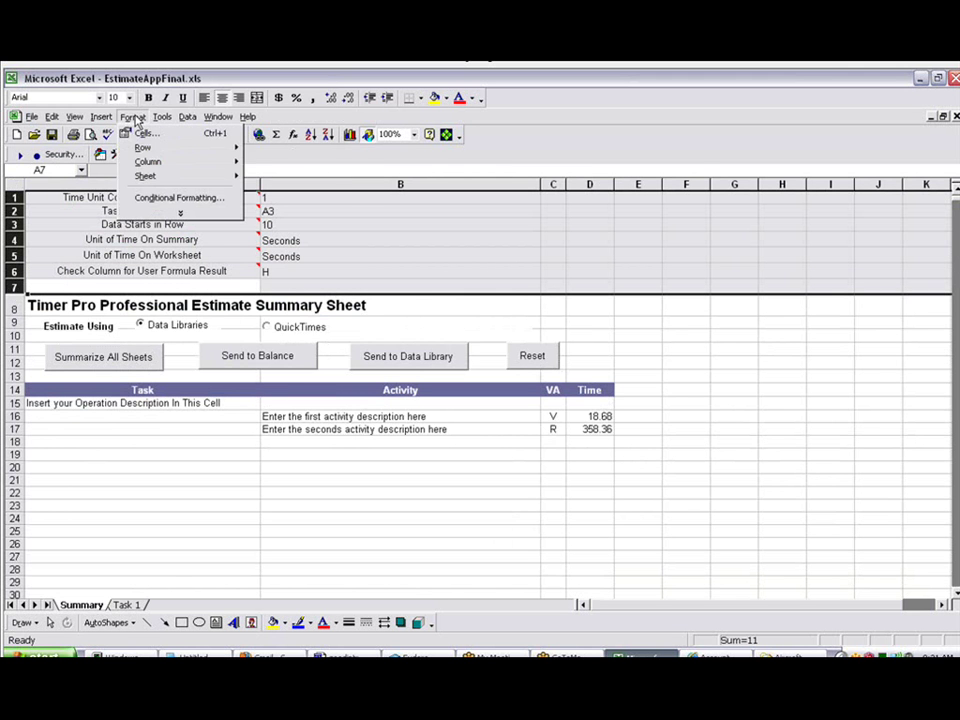
{"action": "mouse_move", "coordinate": [143, 148]}
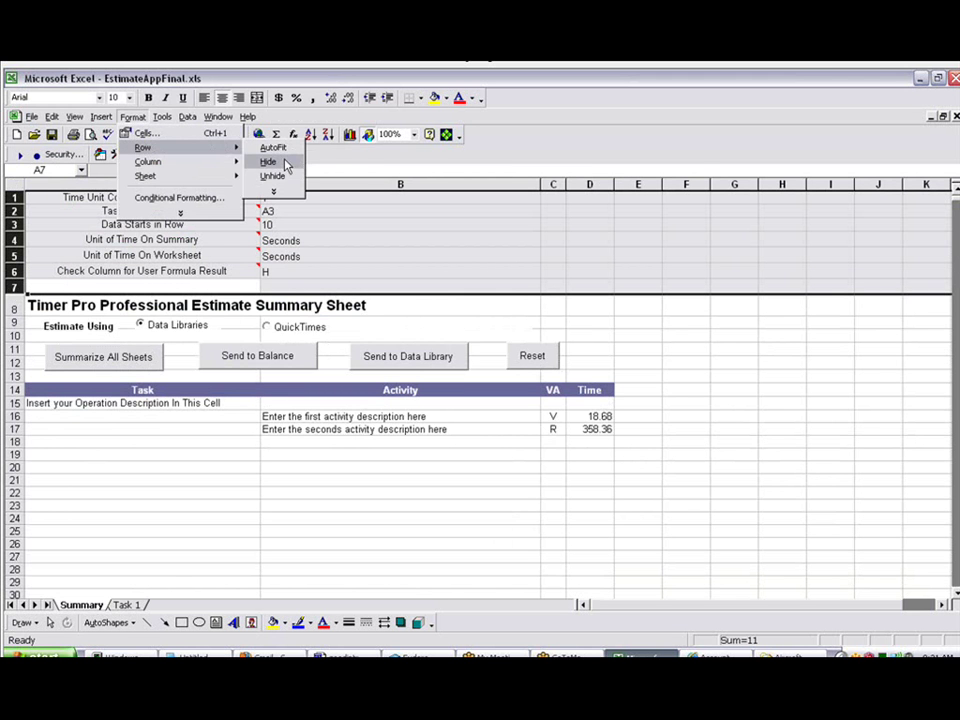
{"action": "left_click", "coordinate": [268, 162]}
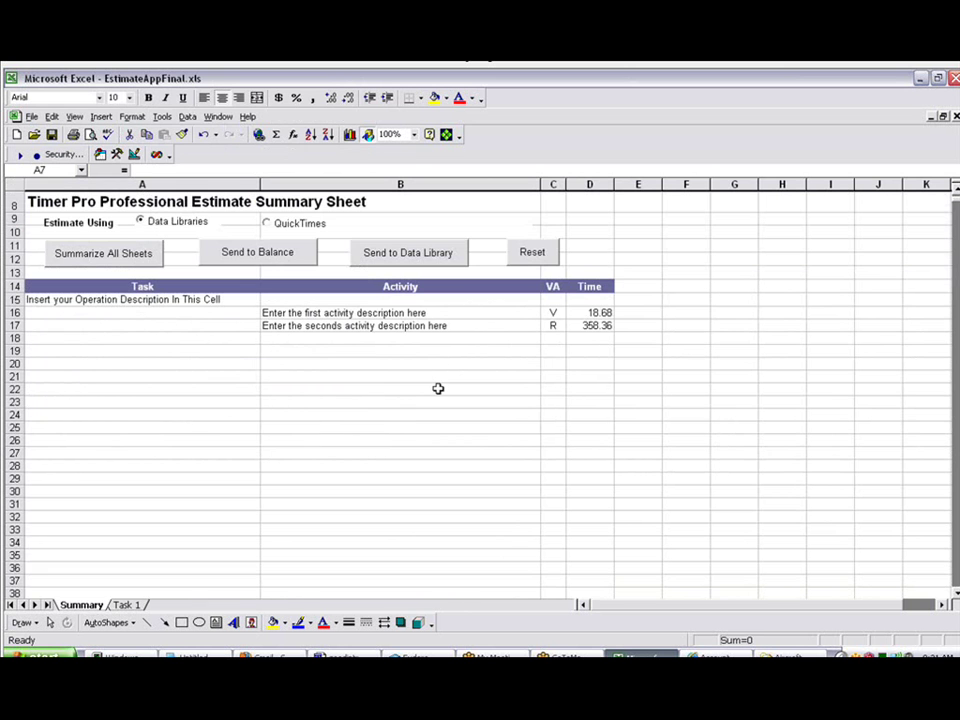